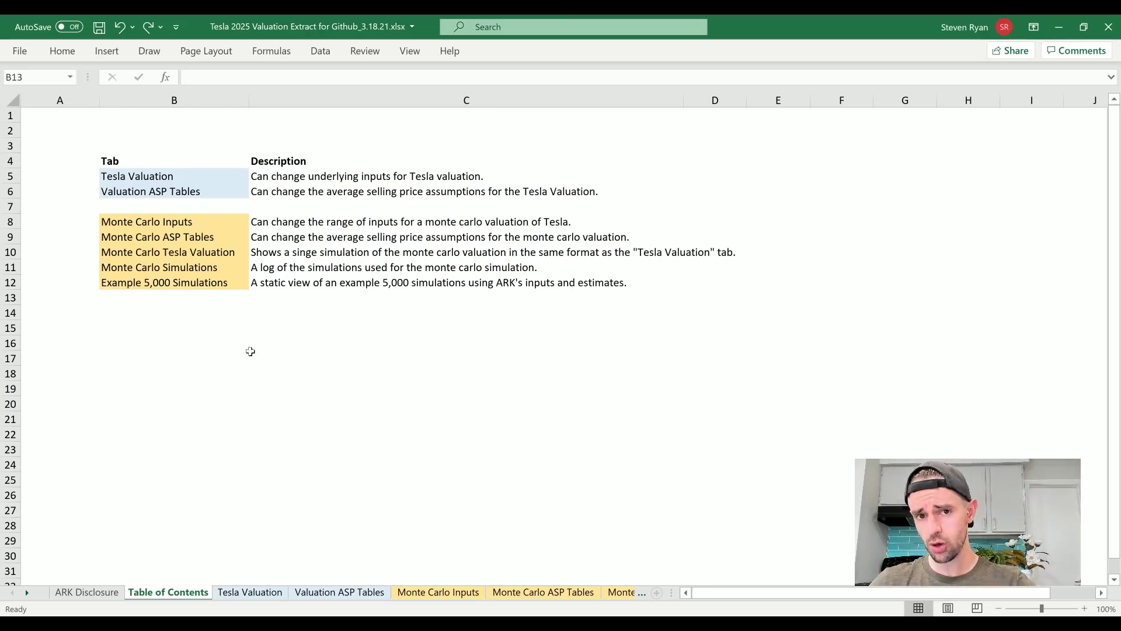
- Open the Tesla Valuation sheet from the Table of Contents to show the 2025 key driver inputs
{"action": "left_click", "coordinate": [182, 176]}
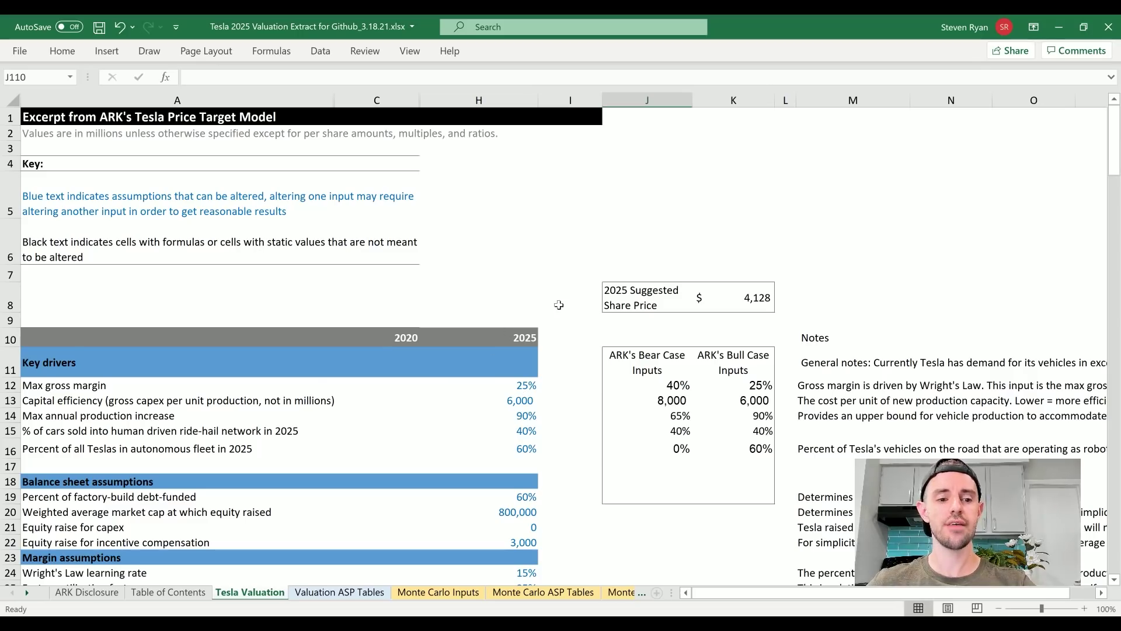
{"action": "scroll", "coordinate": [507, 326], "scroll_direction": "down", "scroll_amount": 1}
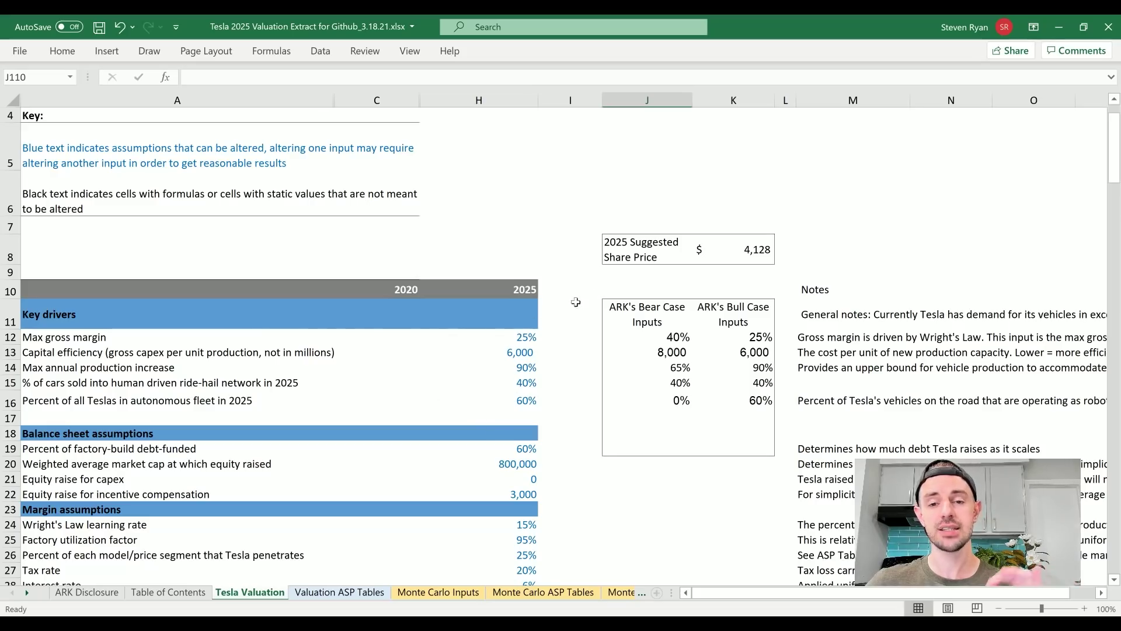
- Set the 2025 max gross margin in H12 to 30%, revising an initial 50% entry
{"action": "left_click", "coordinate": [526, 337]}
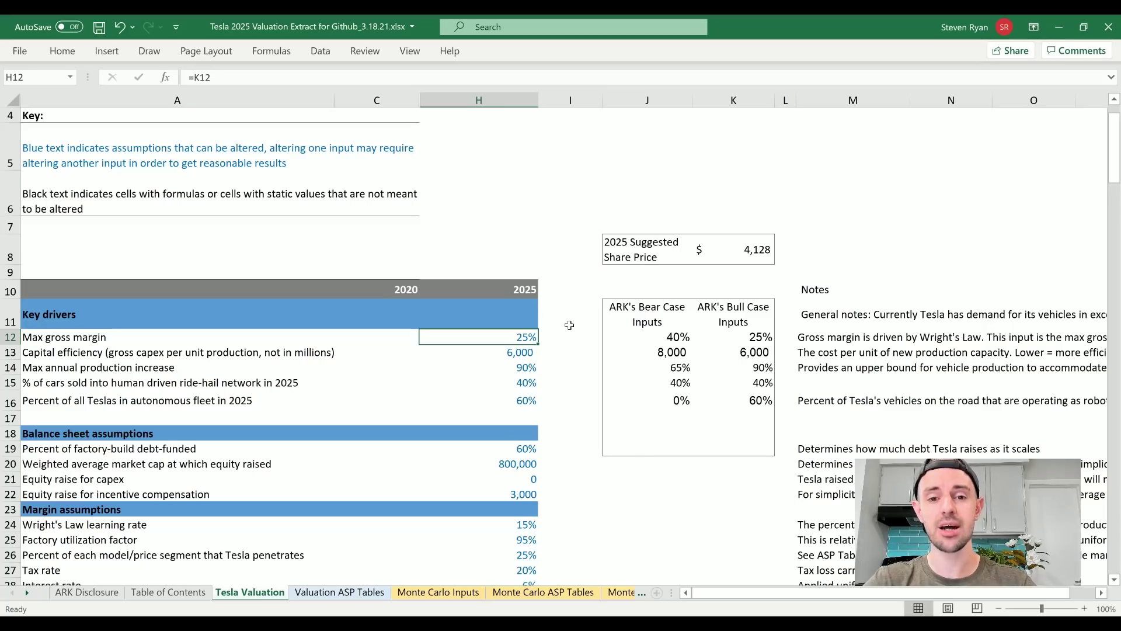
{"action": "type", "text": "5"}
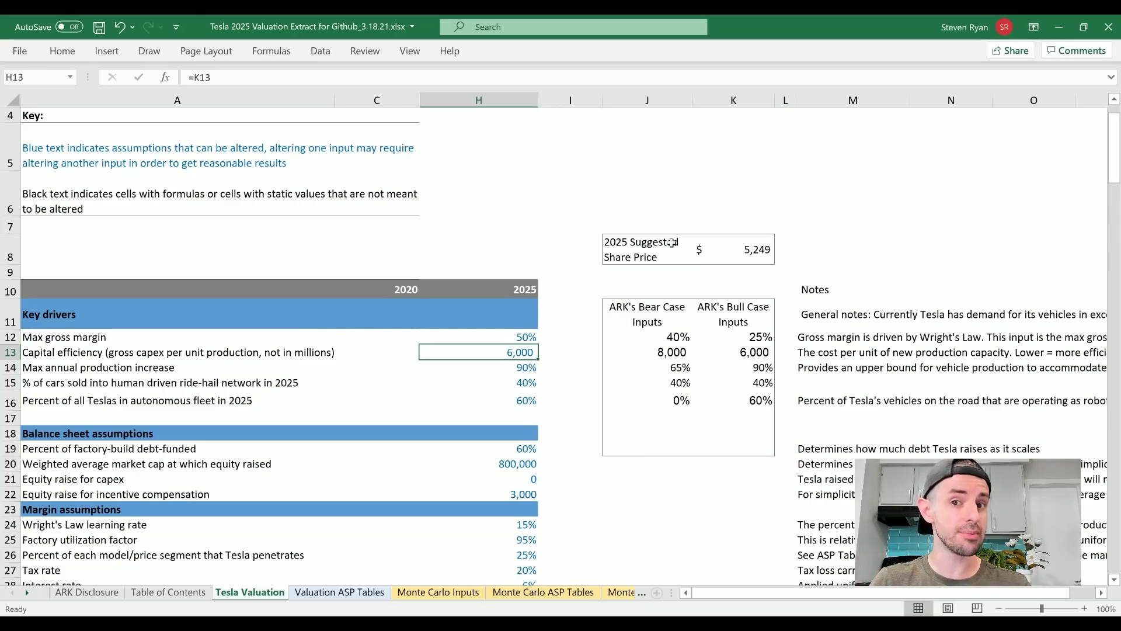
{"action": "key", "text": "Up"}
{"action": "type", "text": "30"}
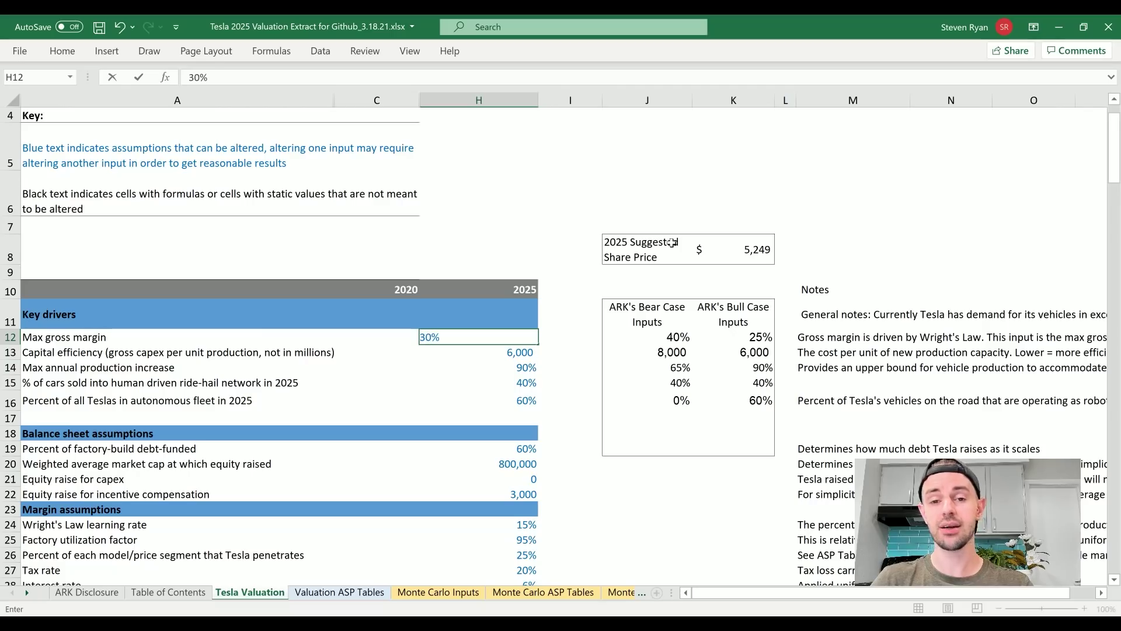
{"action": "key", "text": "Return"}
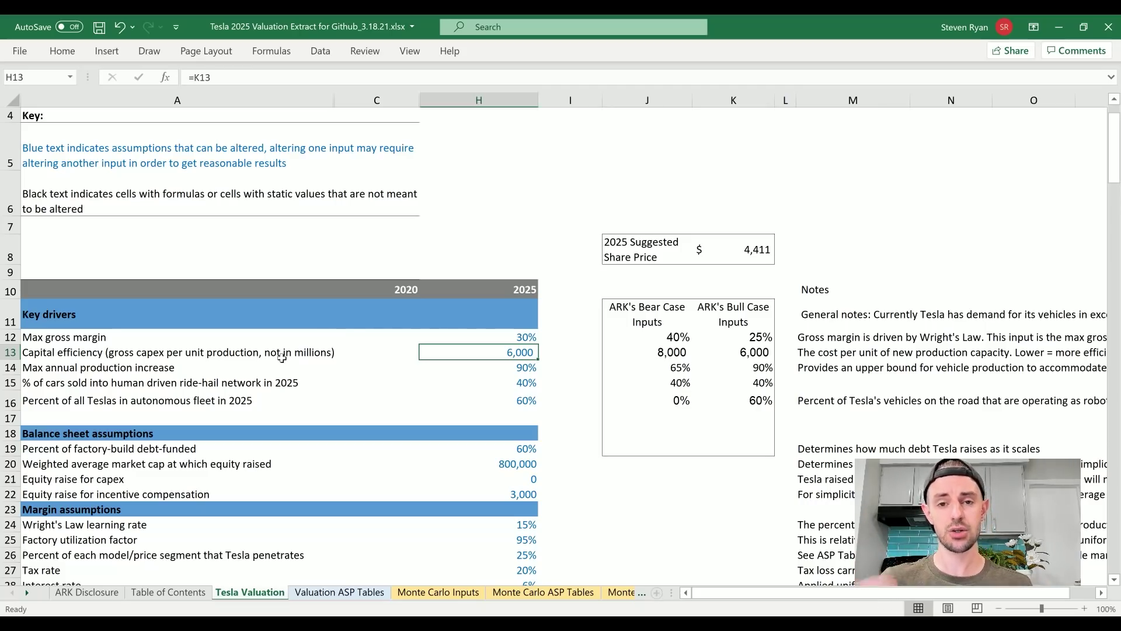
- Enter 5,000 capital efficiency in H13 and a 50% max annual production increase in H14
{"action": "type", "text": "5,0"}
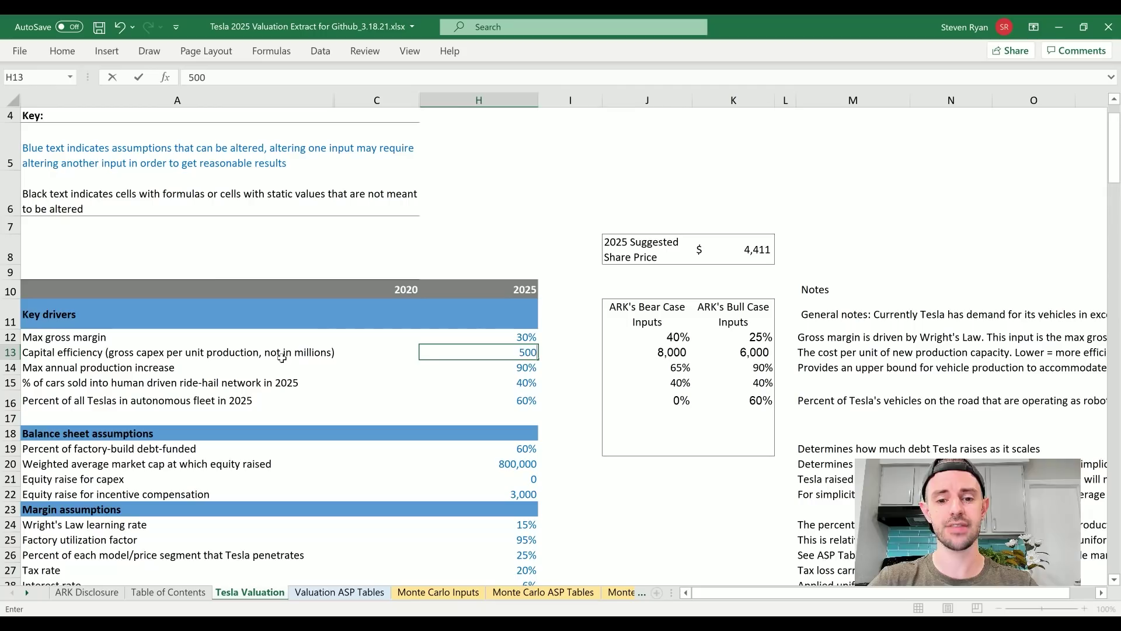
{"action": "type", "text": "00"}
{"action": "key", "text": "Return"}
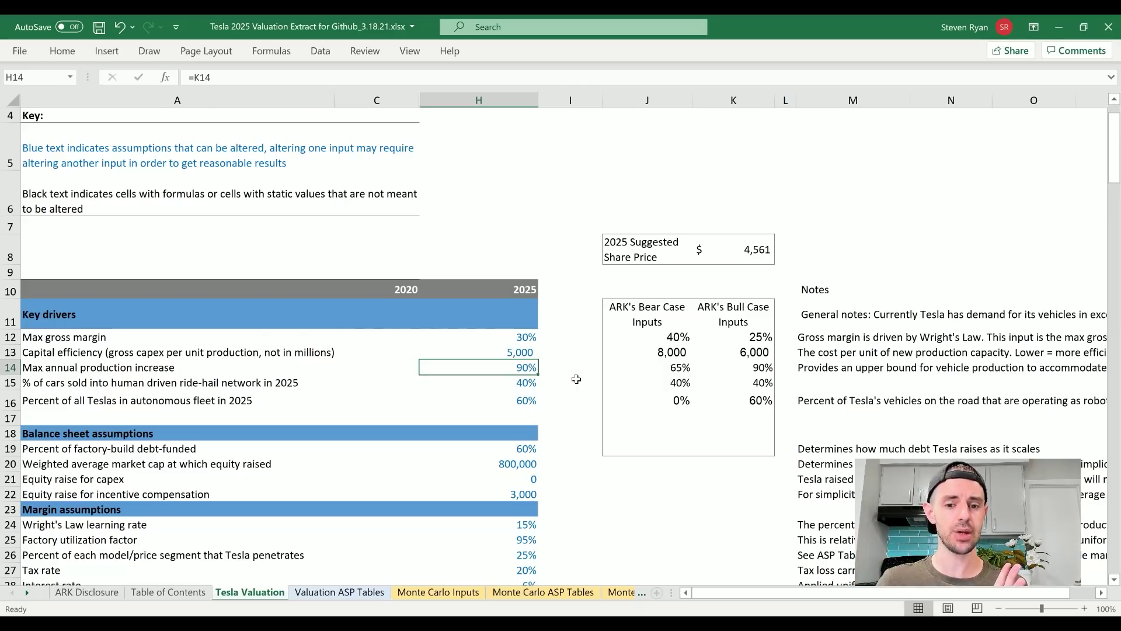
{"action": "type", "text": "50"}
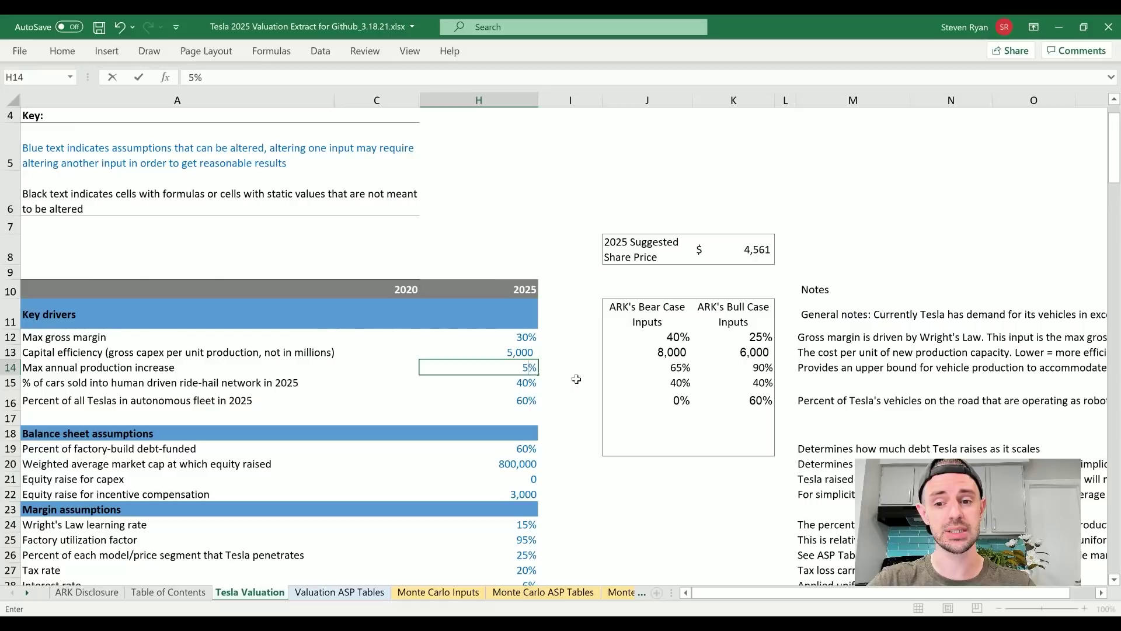
{"action": "key", "text": "Return"}
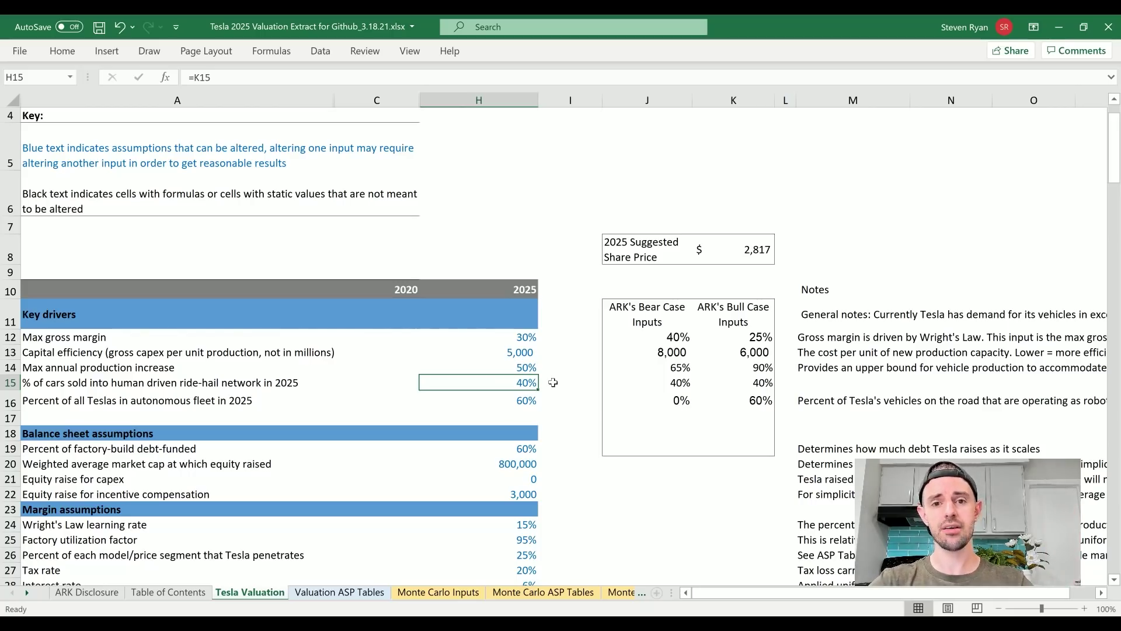
- Set the ride-hail share to 0% in H15 and the autonomous fleet share to 50% in H16
{"action": "type", "text": "0"}
{"action": "key", "text": "Return"}
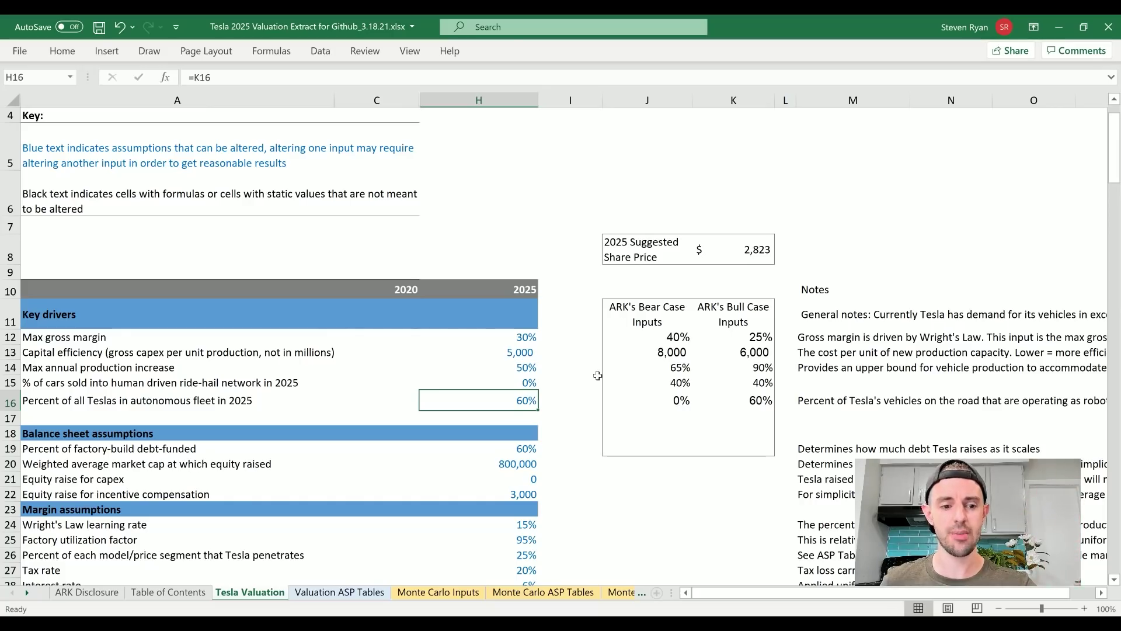
{"action": "type", "text": "50"}
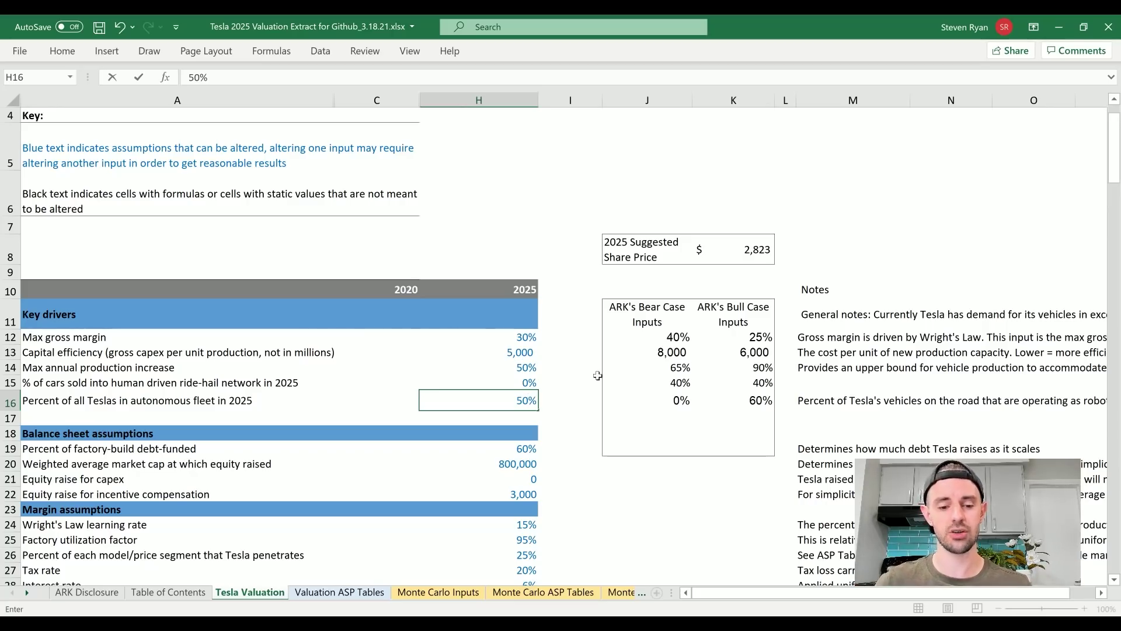
{"action": "key", "text": "ctrl+Return"}
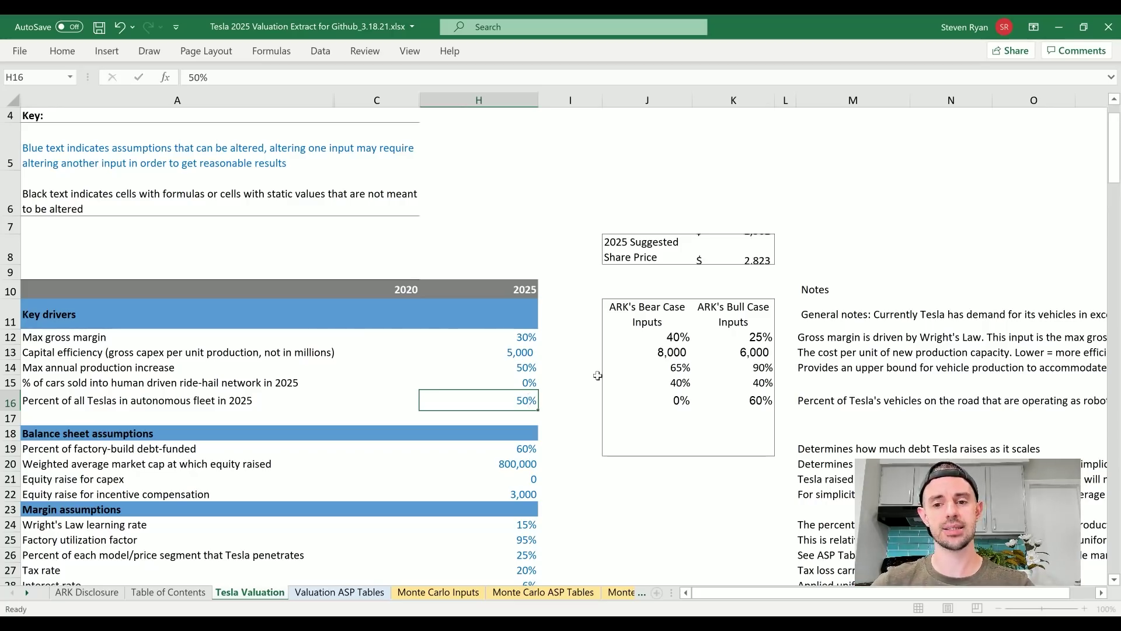
{"action": "key", "text": "Down"}
{"action": "key", "text": "Down"}
{"action": "key", "text": "Down"}
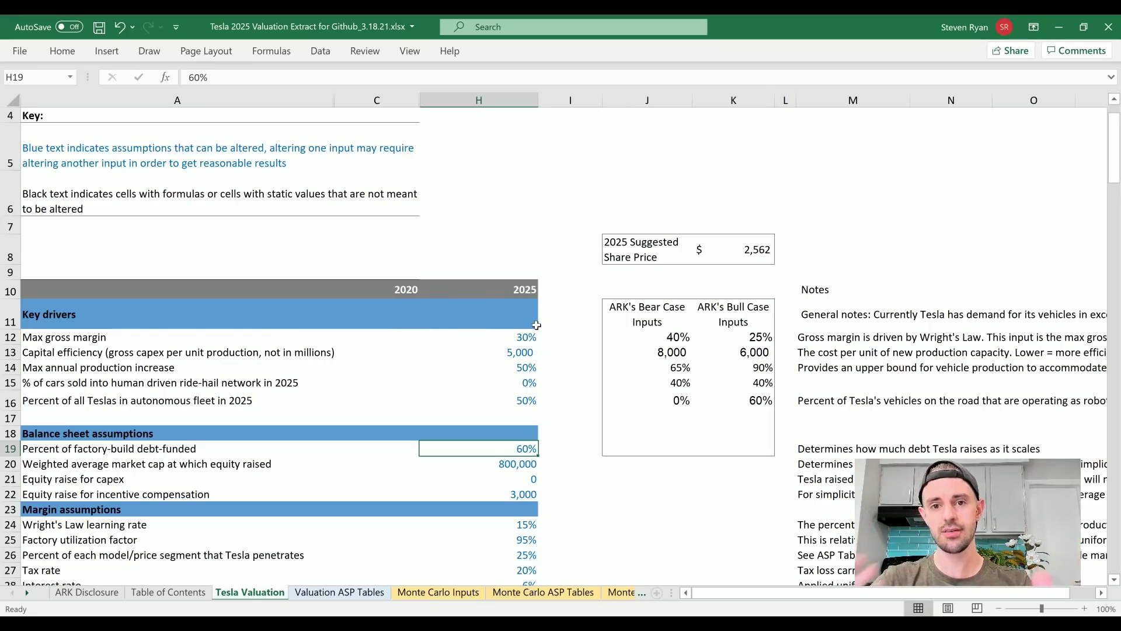
- Scroll down the Tesla Valuation sheet to the insurance, ride-hail and autonomous assumption rows
{"action": "scroll", "coordinate": [563, 366], "scroll_direction": "down", "scroll_amount": 1}
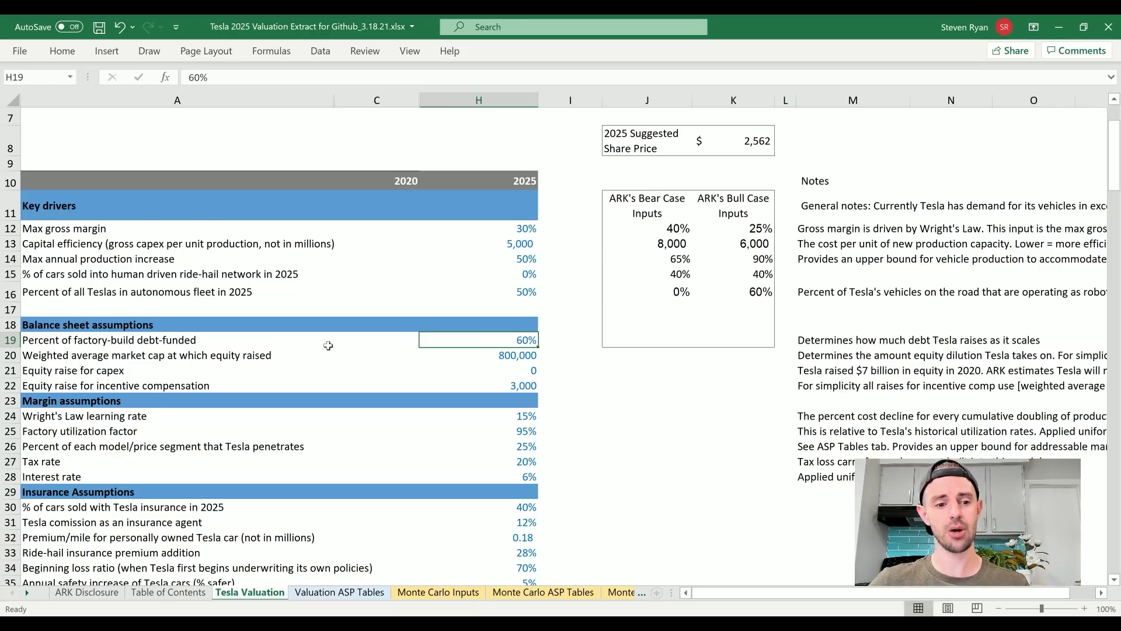
{"action": "scroll", "coordinate": [328, 345], "scroll_direction": "down", "scroll_amount": 1}
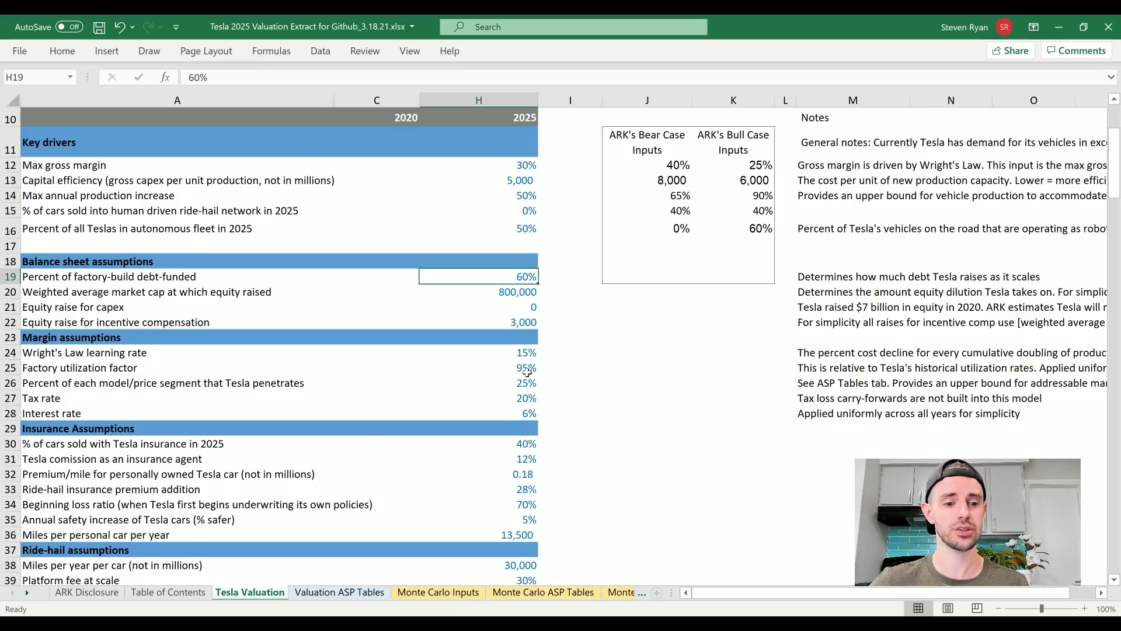
{"action": "scroll", "coordinate": [528, 372], "scroll_direction": "down", "scroll_amount": 1}
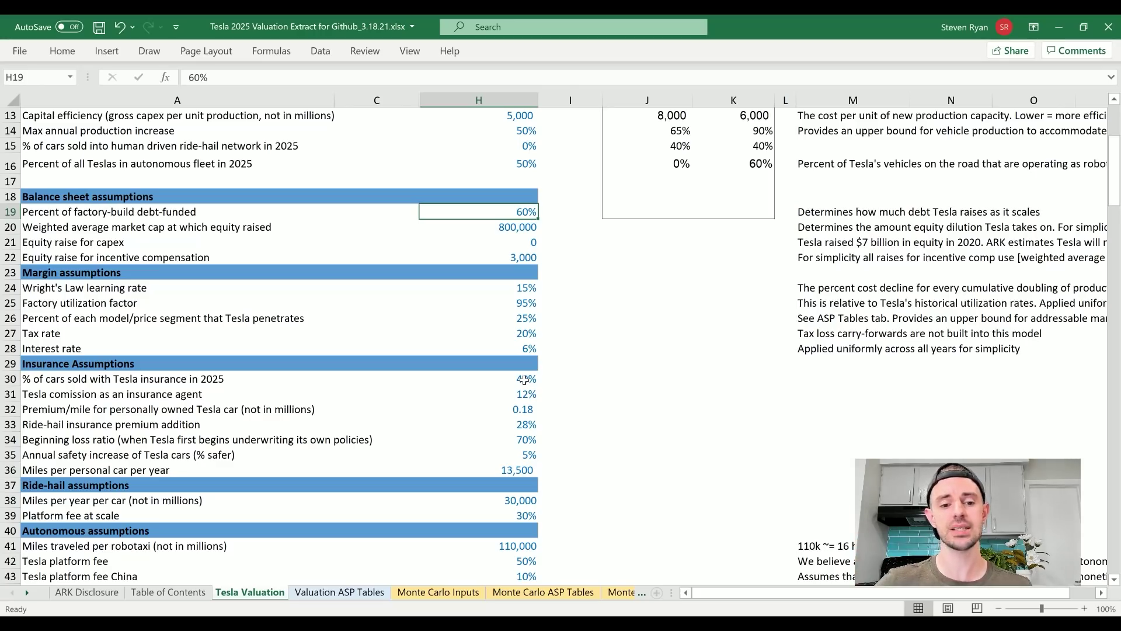
- Set the share of cars sold with Tesla insurance to 65%
{"action": "left_click", "coordinate": [524, 379]}
{"action": "type", "text": "6"}
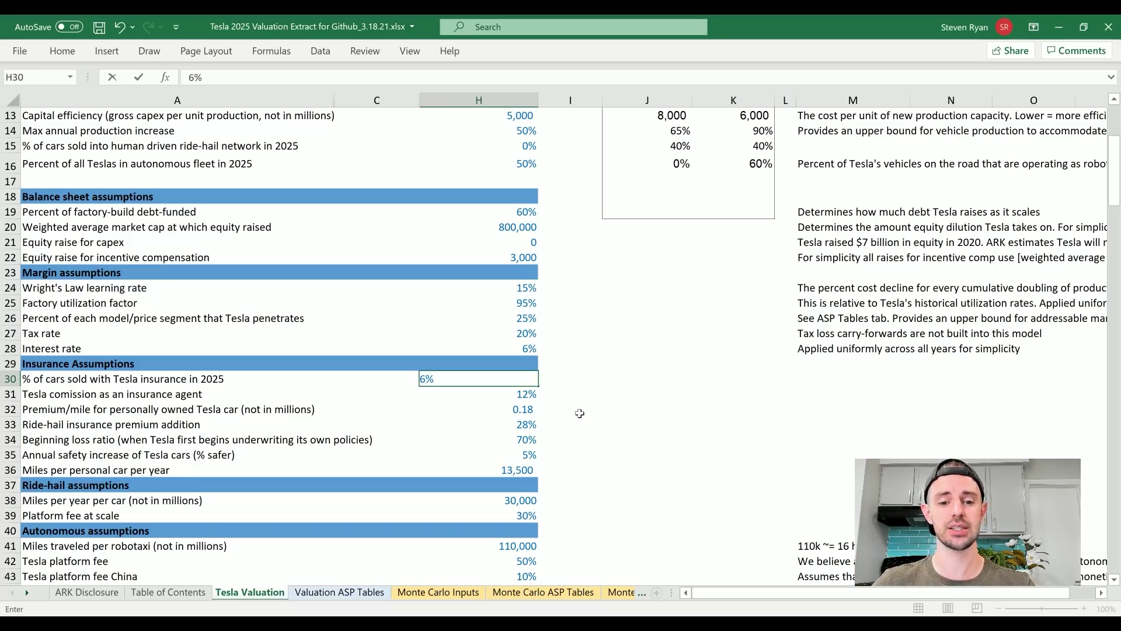
{"action": "type", "text": "5"}
{"action": "scroll", "coordinate": [631, 409], "scroll_direction": "up", "scroll_amount": 4}
{"action": "key", "text": "Return"}
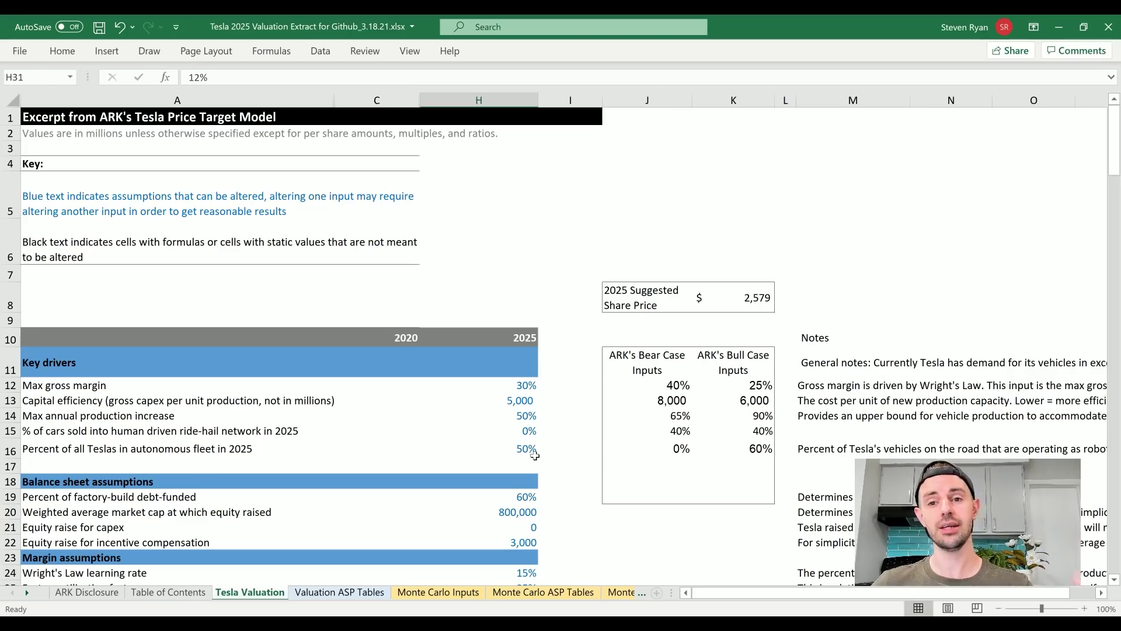
- Set miles traveled per robotaxi in H41 to 35,000, replacing a first entry of 100,000
{"action": "scroll", "coordinate": [535, 452], "scroll_direction": "down", "scroll_amount": 7}
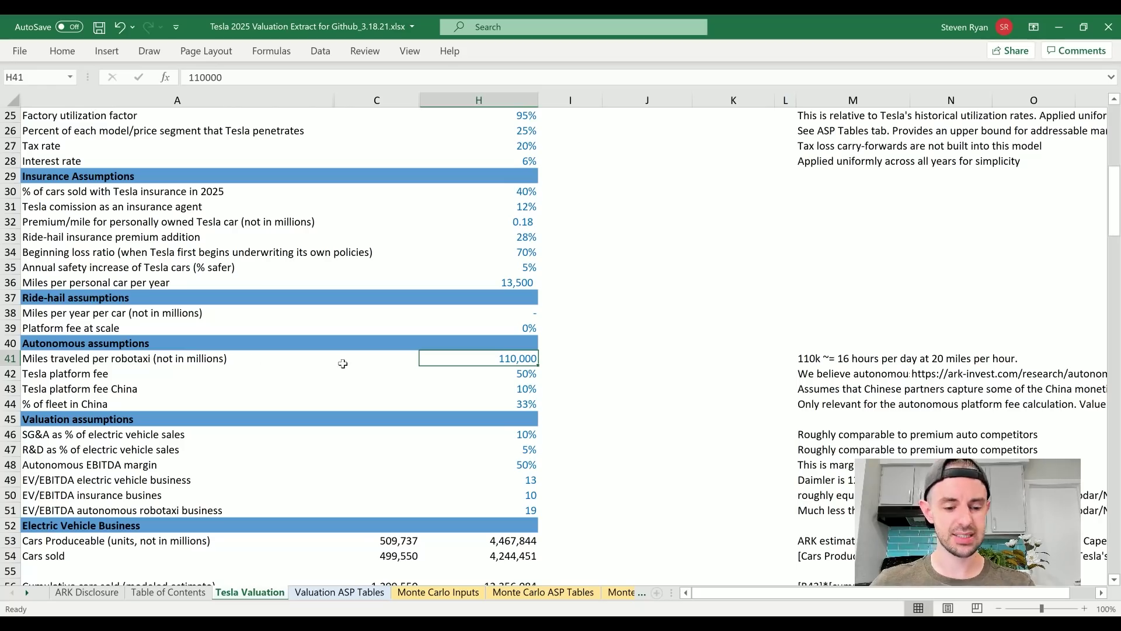
{"action": "type", "text": "100000"}
{"action": "key", "text": "Return"}
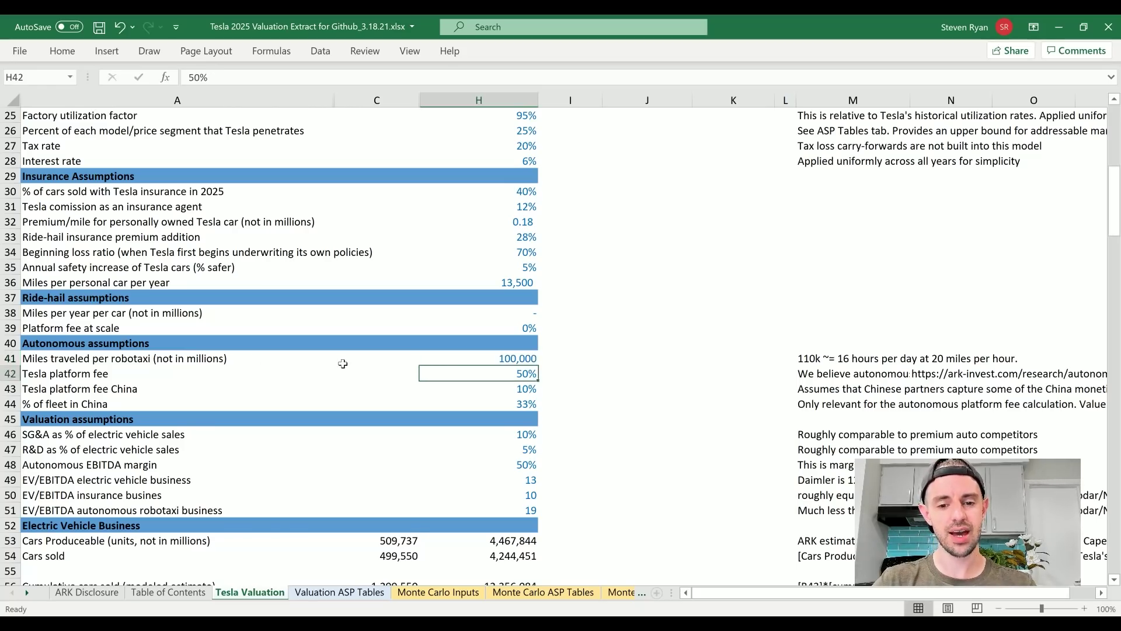
{"action": "scroll", "coordinate": [343, 363], "scroll_direction": "up", "scroll_amount": 8}
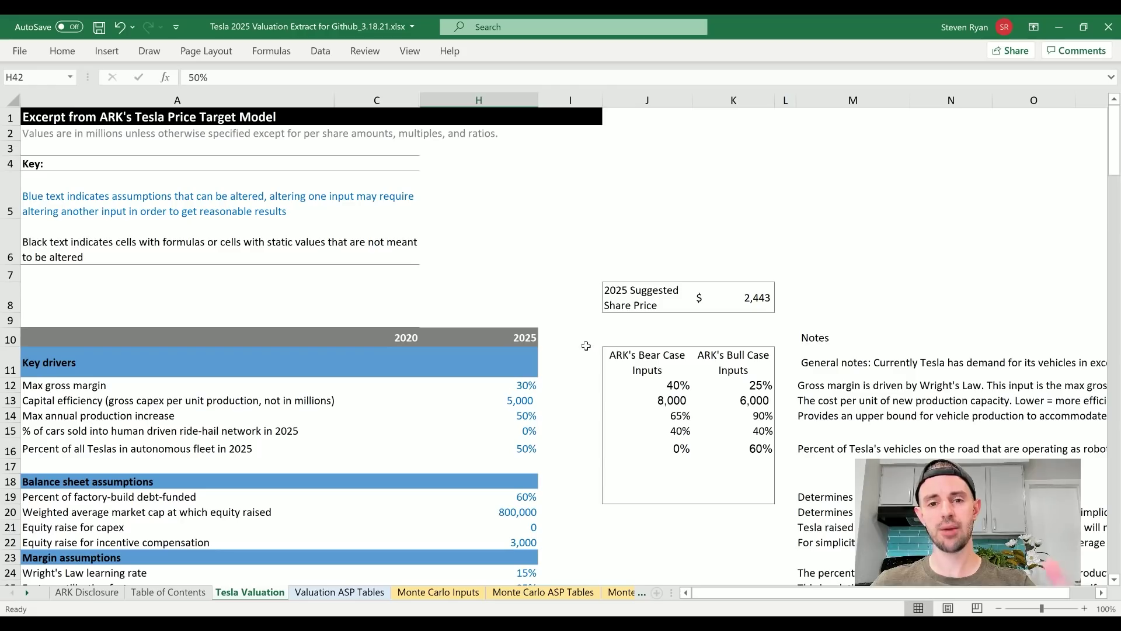
{"action": "scroll", "coordinate": [582, 346], "scroll_direction": "down", "scroll_amount": 7}
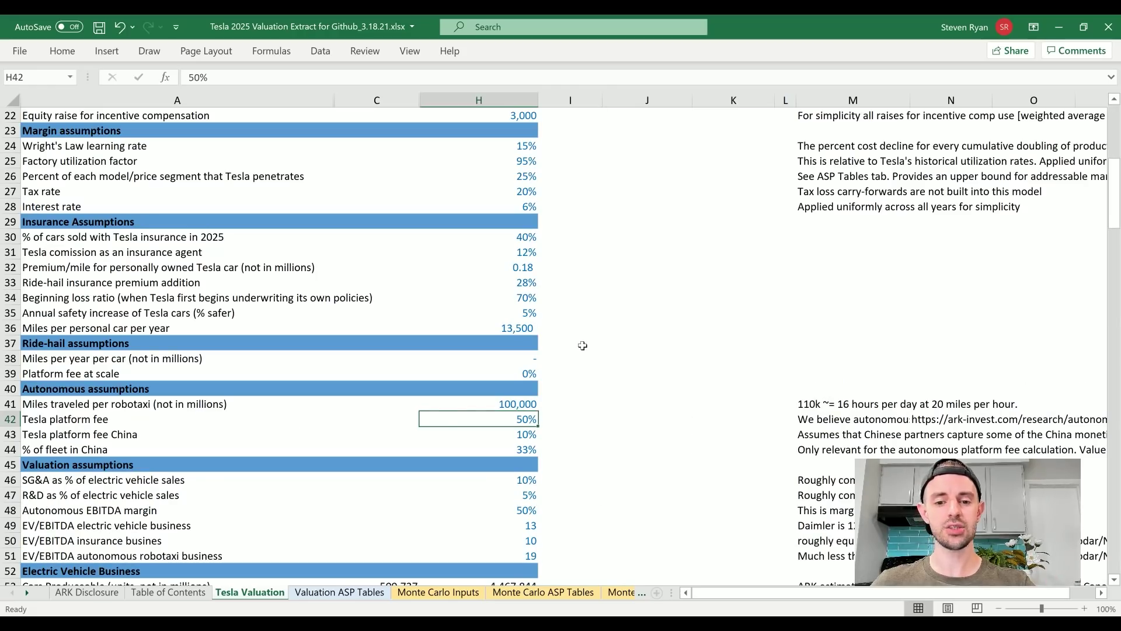
{"action": "left_click", "coordinate": [526, 403]}
{"action": "type", "text": "35000"}
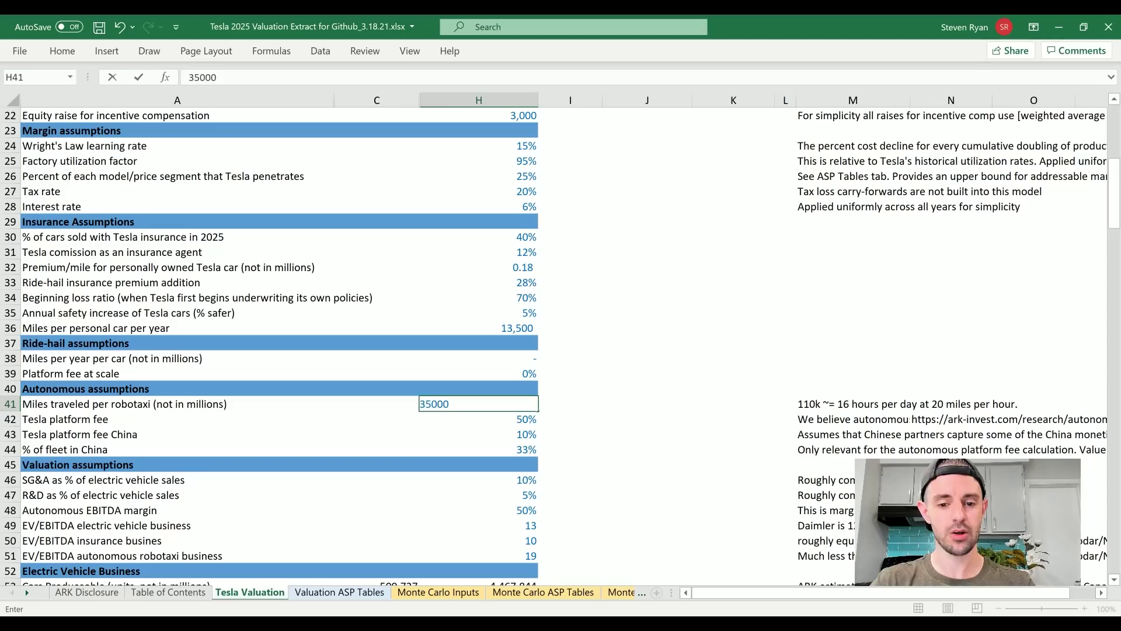
{"action": "key", "text": "Return"}
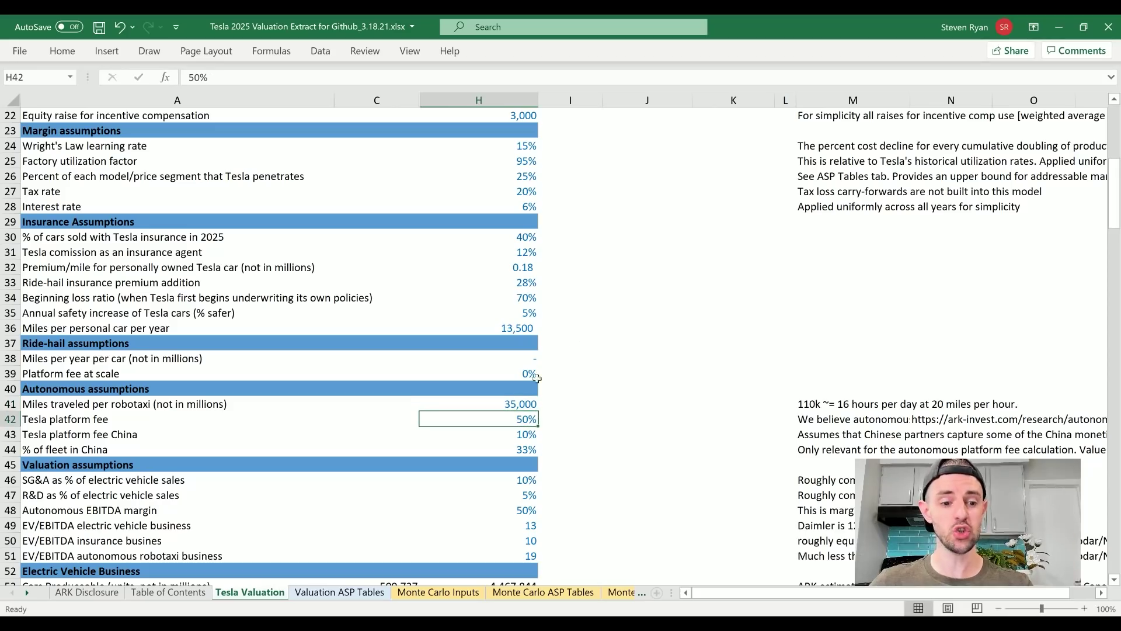
{"action": "scroll", "coordinate": [591, 348], "scroll_direction": "up", "scroll_amount": 6}
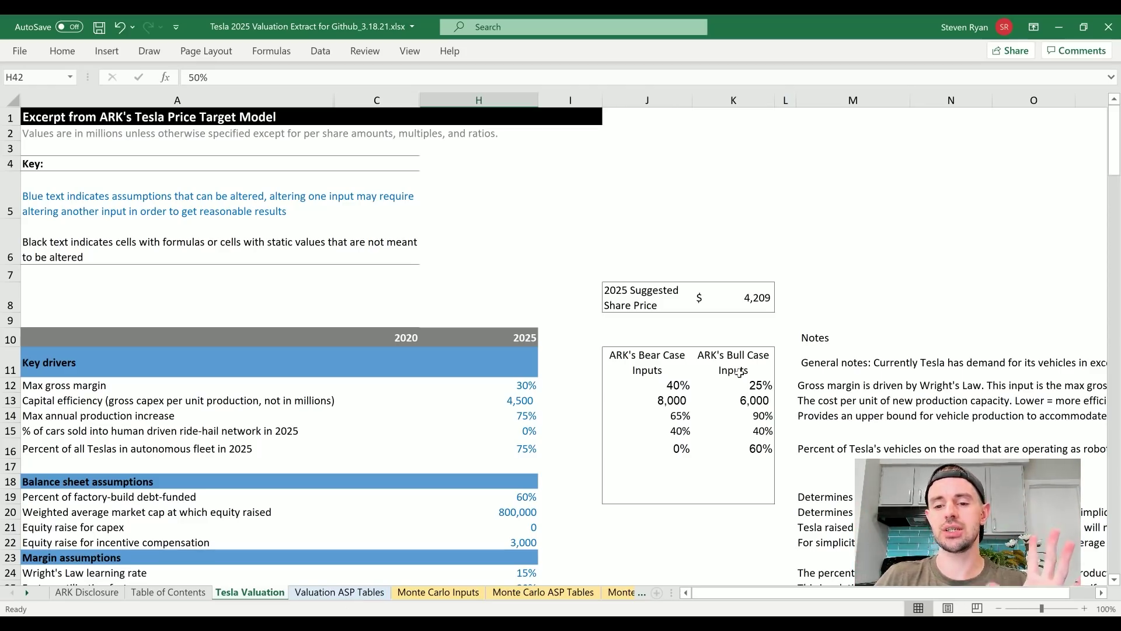
- Switch to the Valuation ASP Tables sheet with the vehicle and ride-hail ASP tables
{"action": "left_click", "coordinate": [367, 592]}
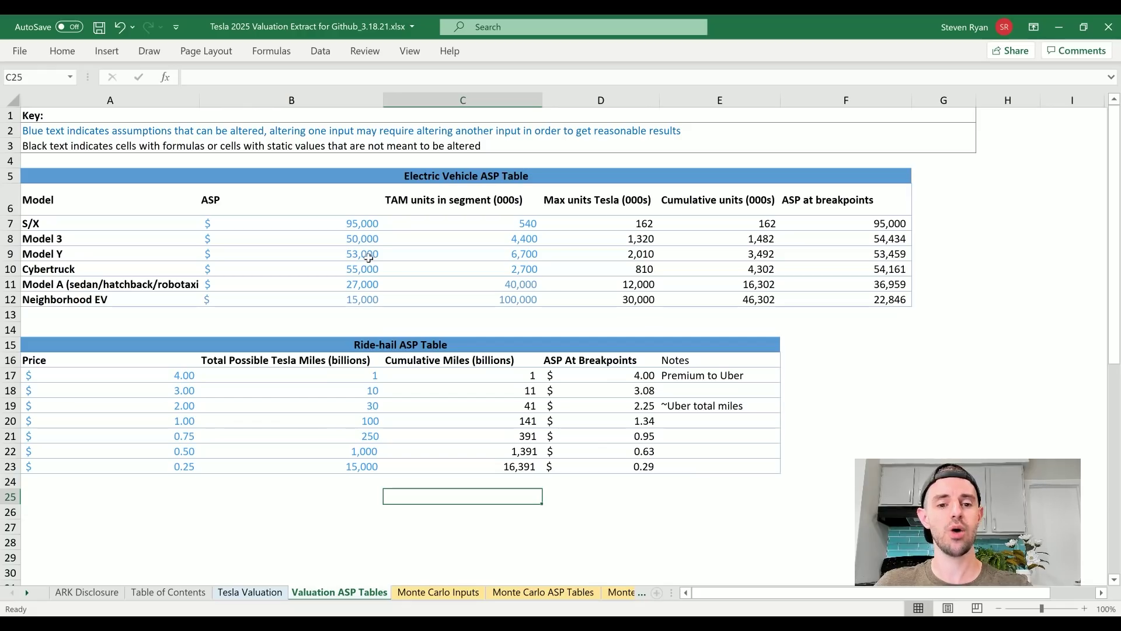
- Lower the Model 3 ASP to 47,000 and the Model Y ASP to 49,000
{"action": "left_click", "coordinate": [367, 240]}
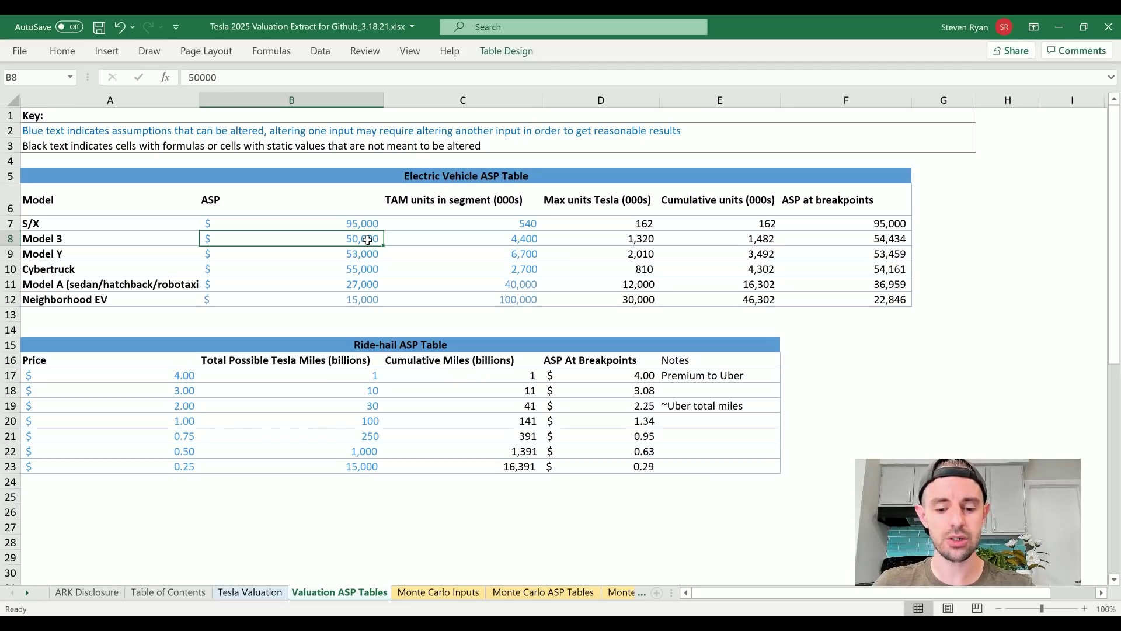
{"action": "type", "text": "47,000"}
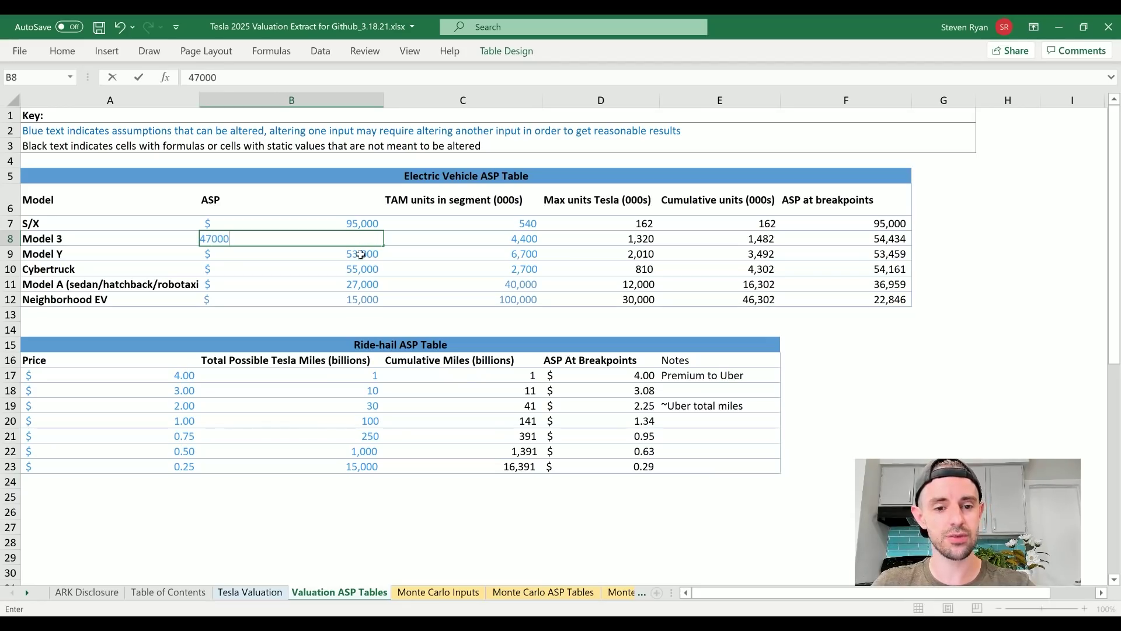
{"action": "key", "text": "Return"}
{"action": "type", "text": "49000"}
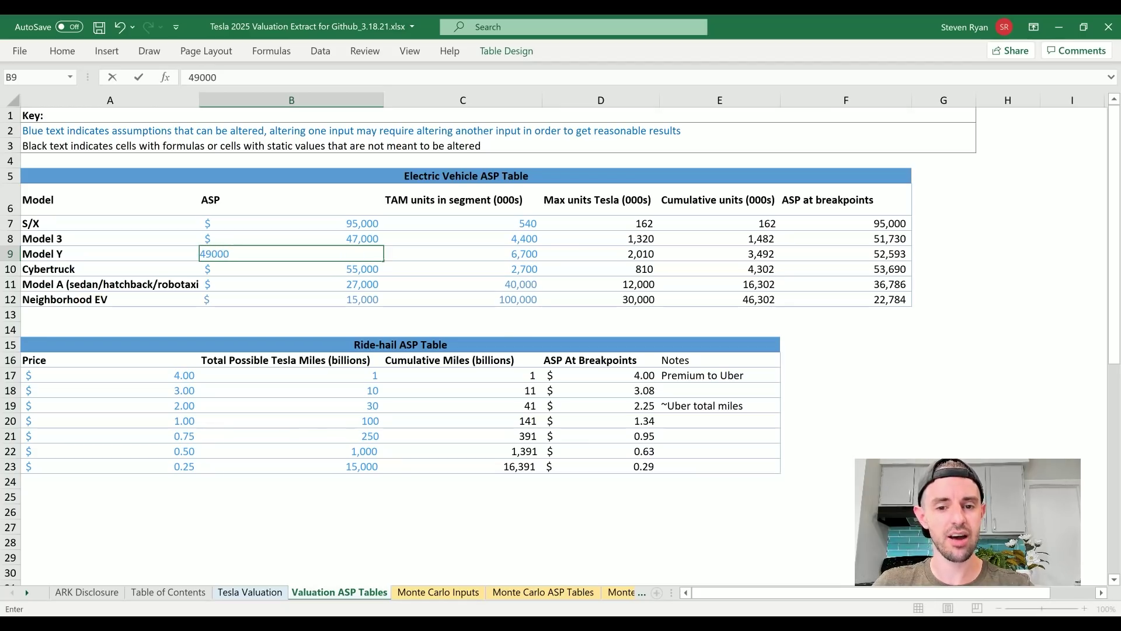
{"action": "key", "text": "Tab"}
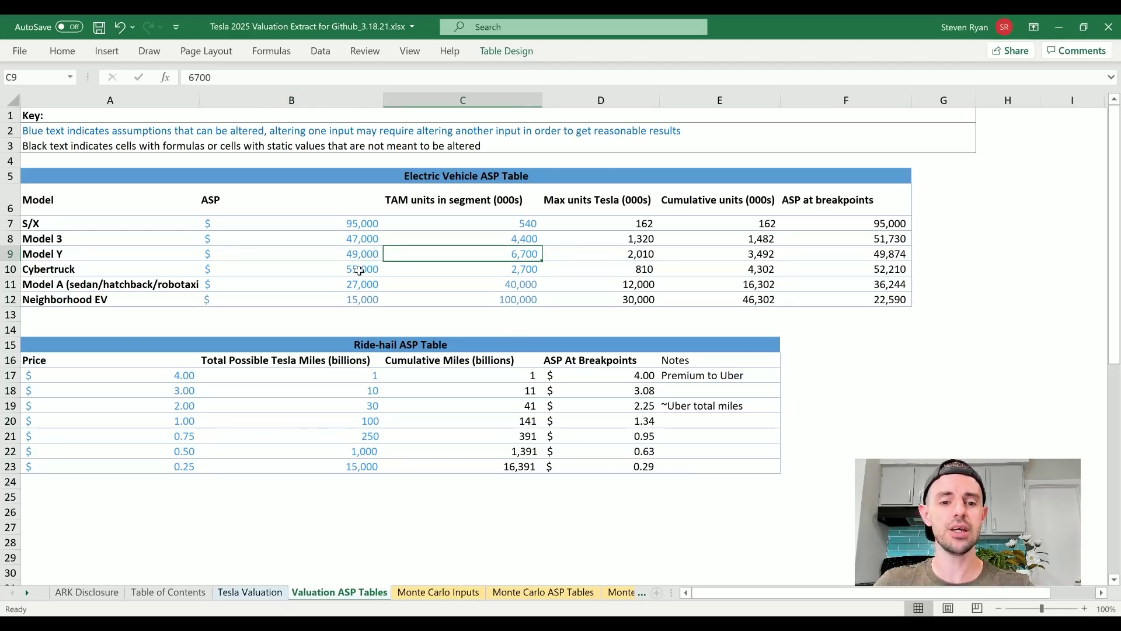
{"action": "left_click", "coordinate": [359, 271]}
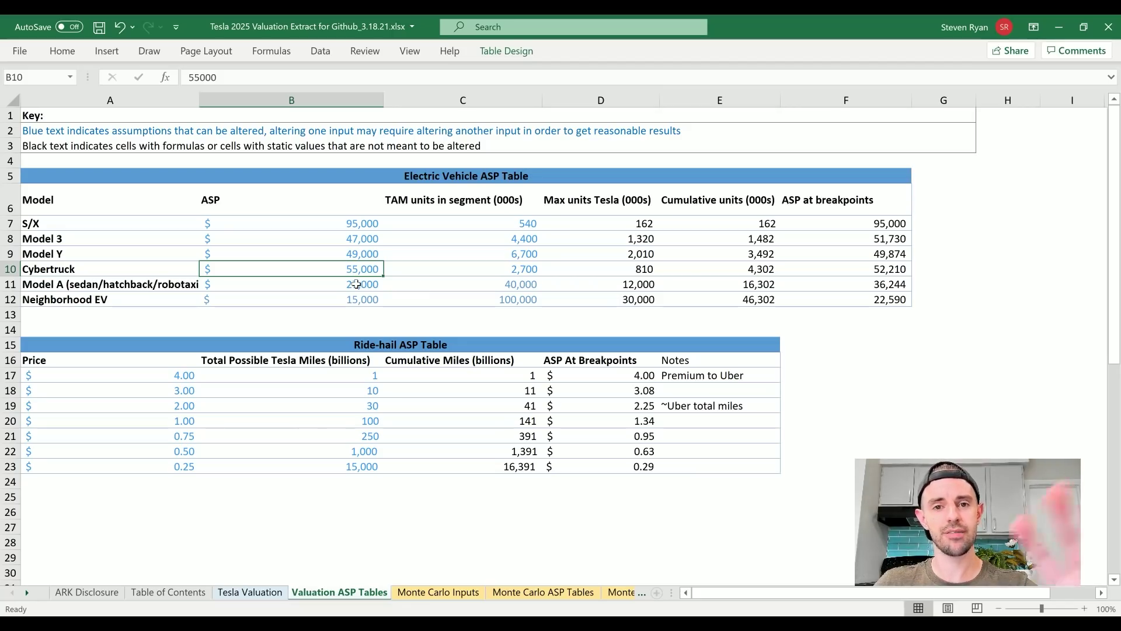
- Give Neighborhood EV an 18,000 ASP and 75,000 TAM, then check the recalculated valuation sheet
{"action": "left_click", "coordinate": [355, 299]}
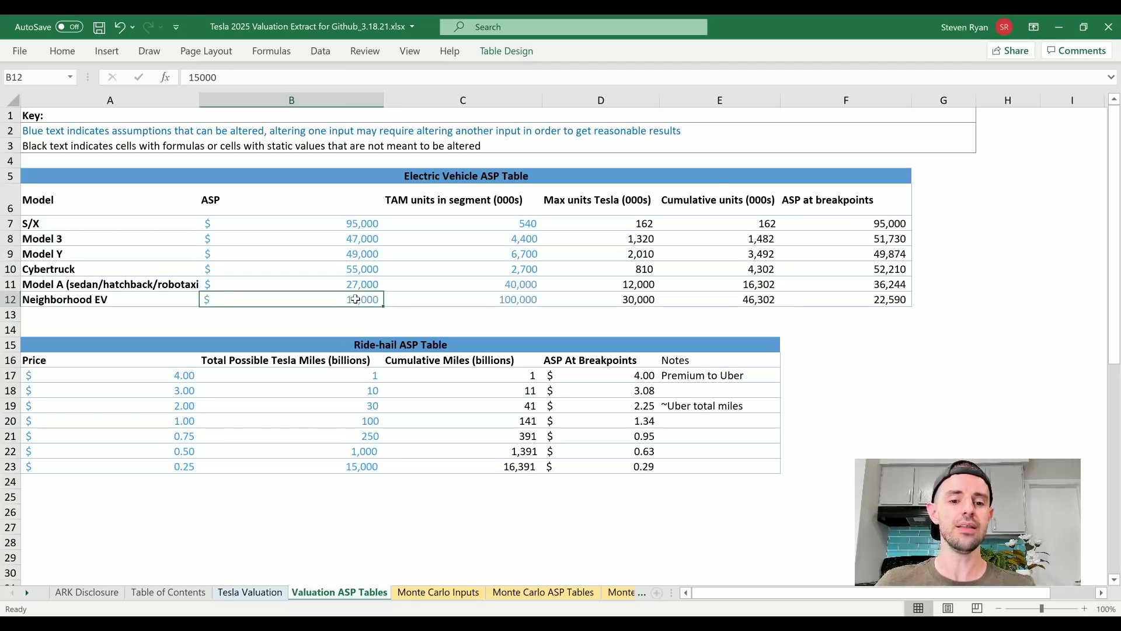
{"action": "type", "text": "18"}
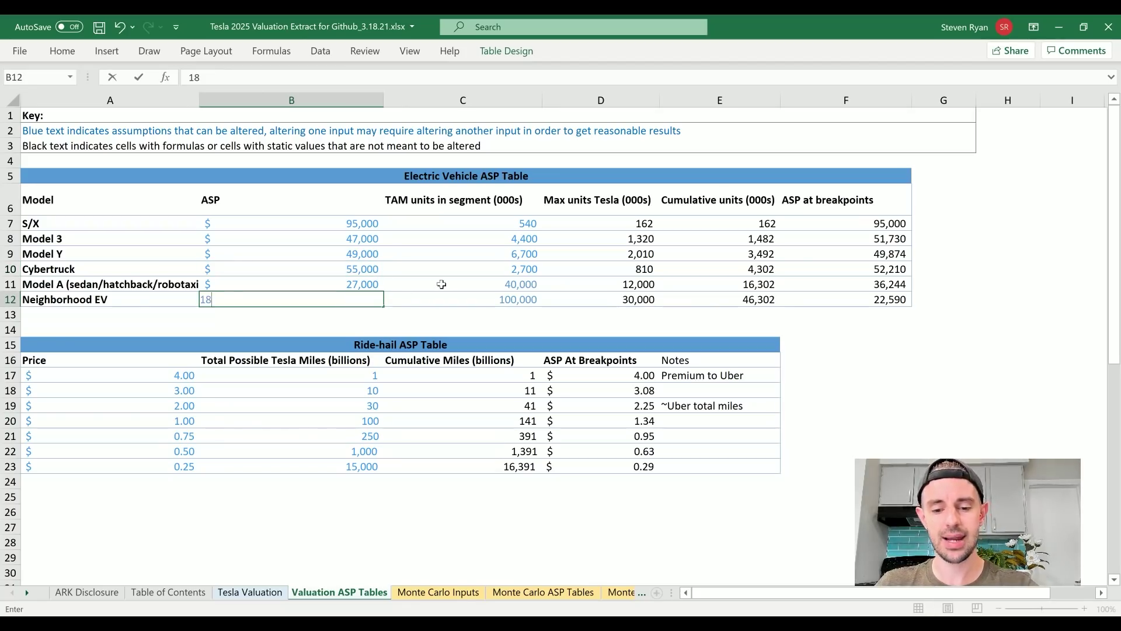
{"action": "type", "text": ",00000"}
{"action": "left_click", "coordinate": [500, 299]}
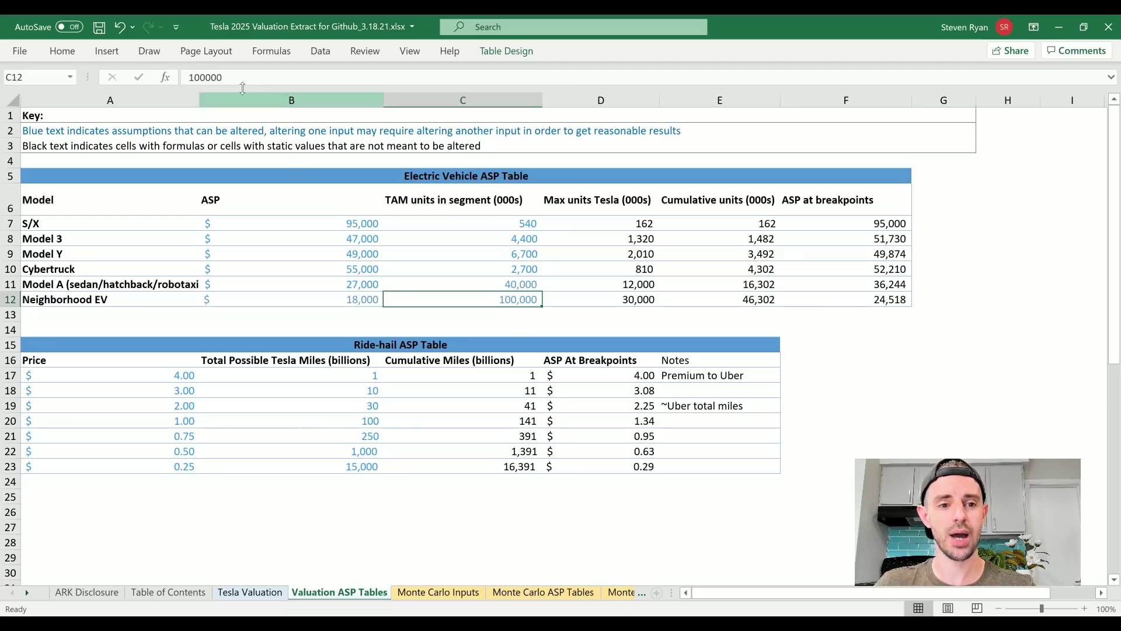
{"action": "left_click_drag", "start_coordinate": [224, 77], "coordinate": [147, 79]}
{"action": "type", "text": "75000"}
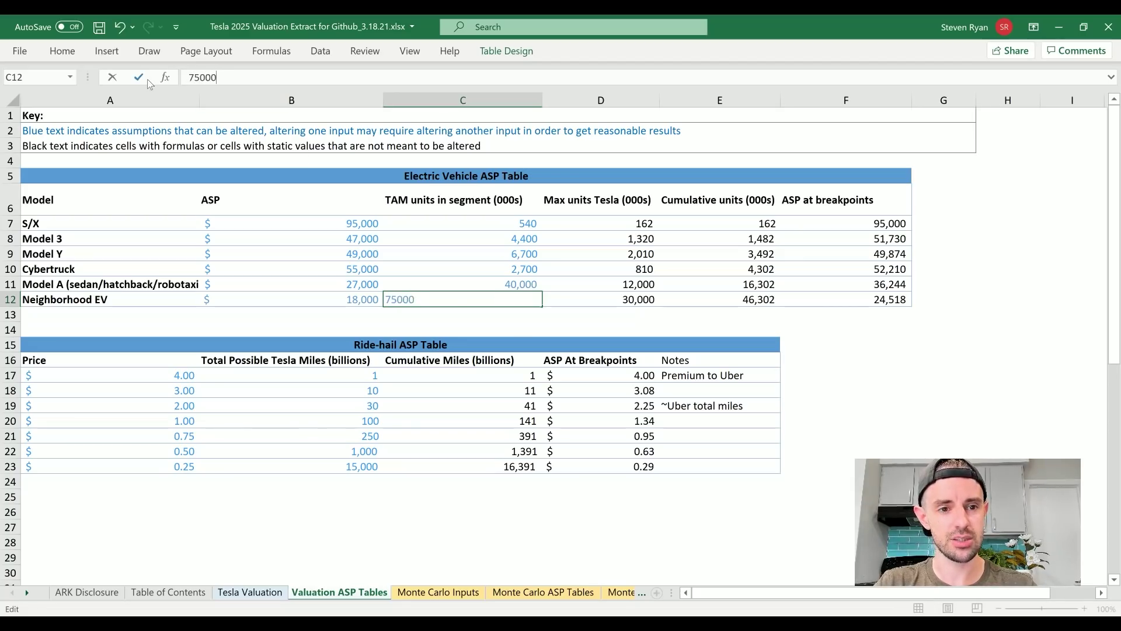
{"action": "key", "text": "Return"}
{"action": "key", "text": "ctrl+Home"}
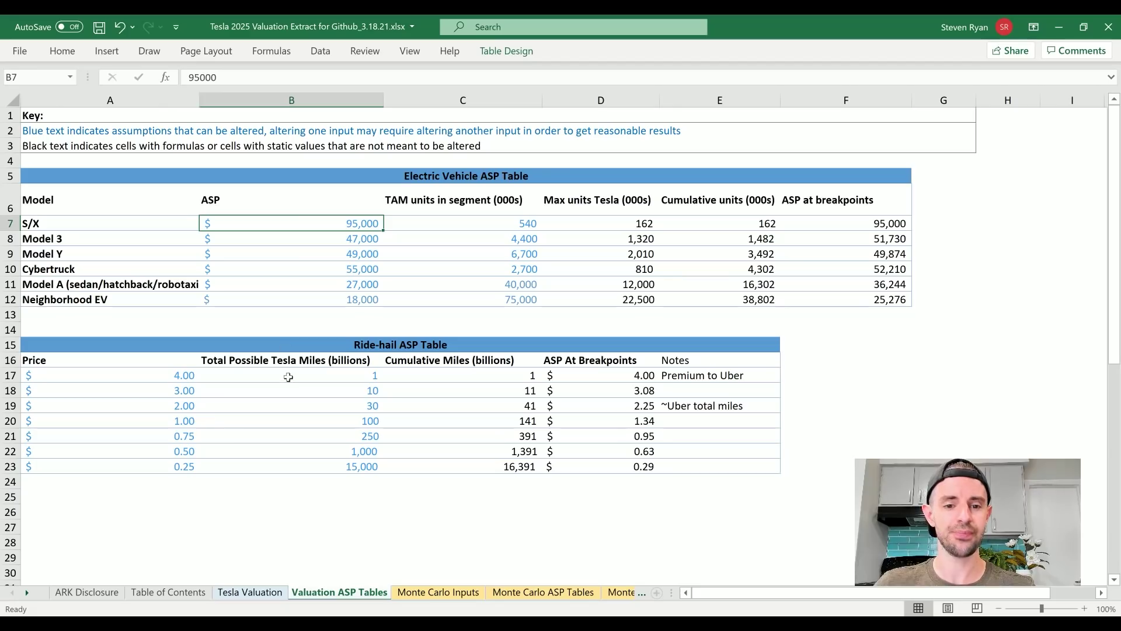
{"action": "left_click", "coordinate": [274, 592]}
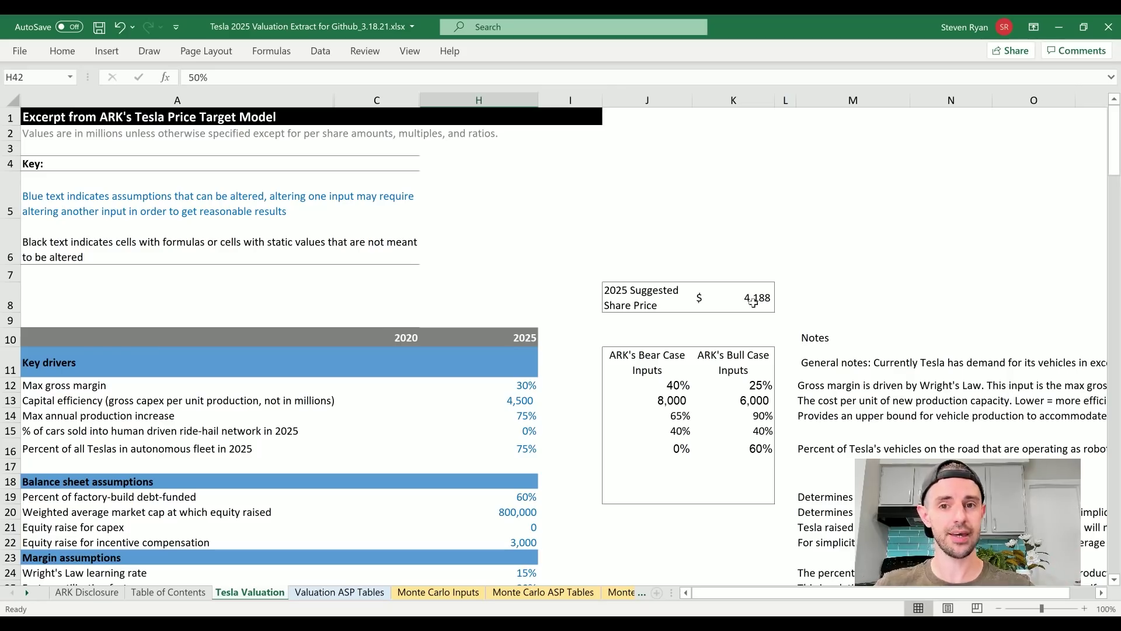
{"action": "key", "text": "ctrl+Page_Down"}
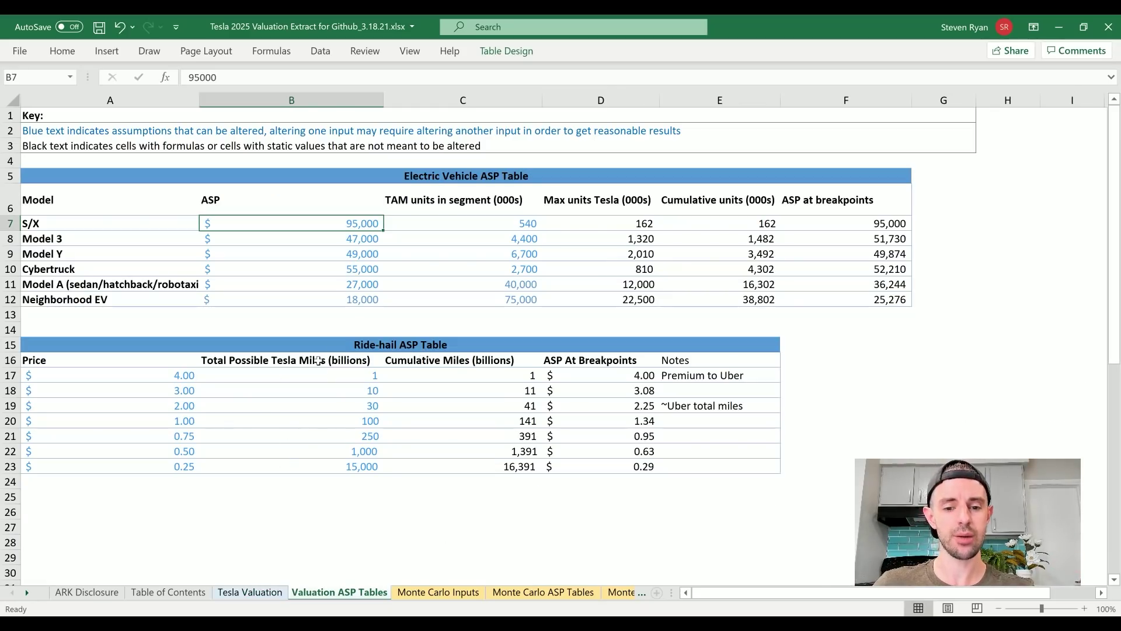
{"action": "left_click", "coordinate": [691, 376]}
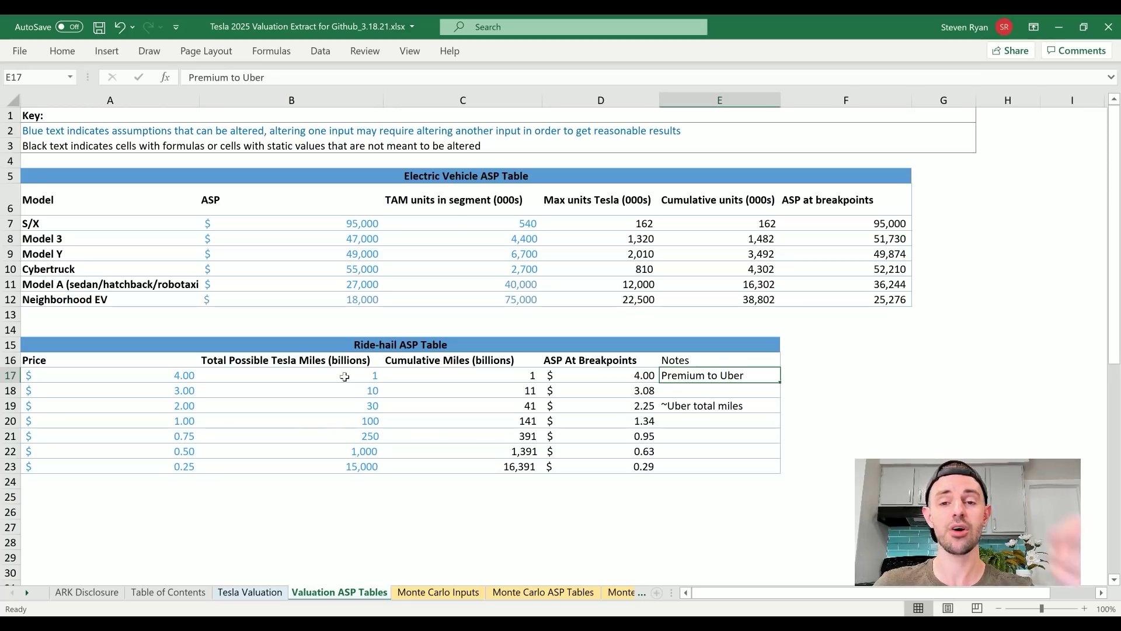
{"action": "left_click", "coordinate": [683, 408]}
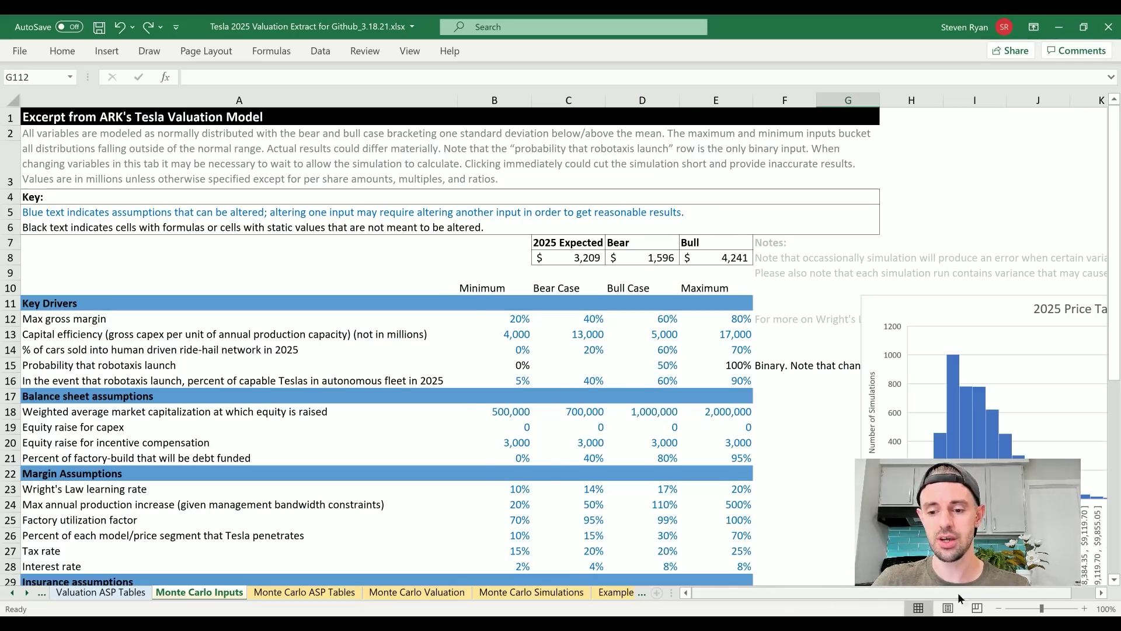
{"action": "scroll", "coordinate": [957, 592], "scroll_direction": "right", "scroll_amount": 1}
{"action": "scroll", "coordinate": [516, 285], "scroll_direction": "down", "scroll_amount": 2}
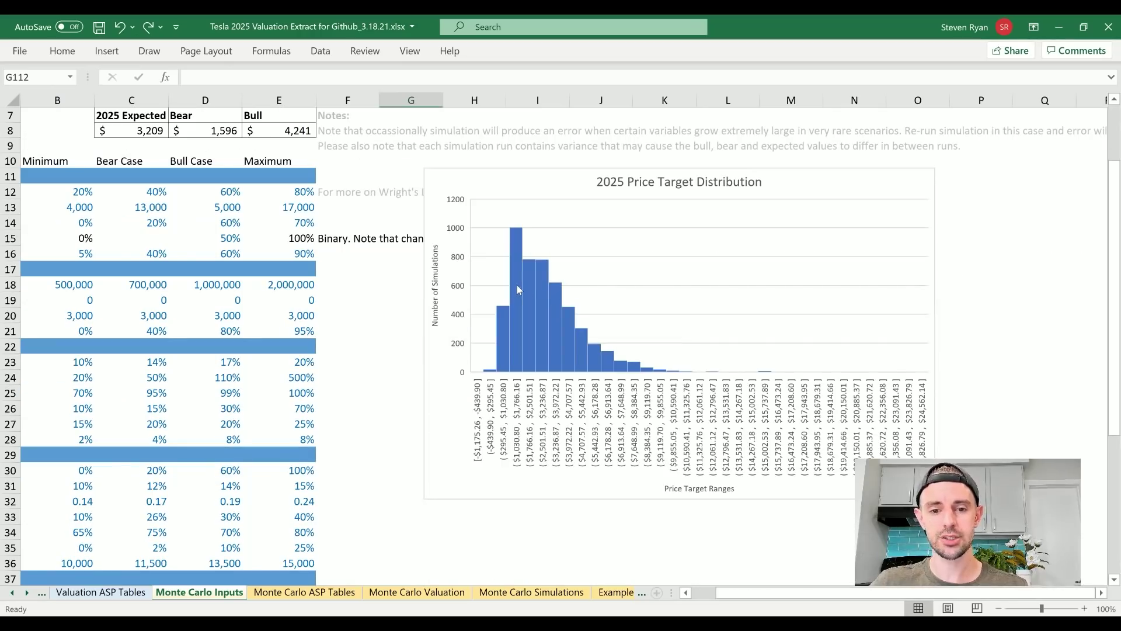
{"action": "mouse_move", "coordinate": [517, 285]}
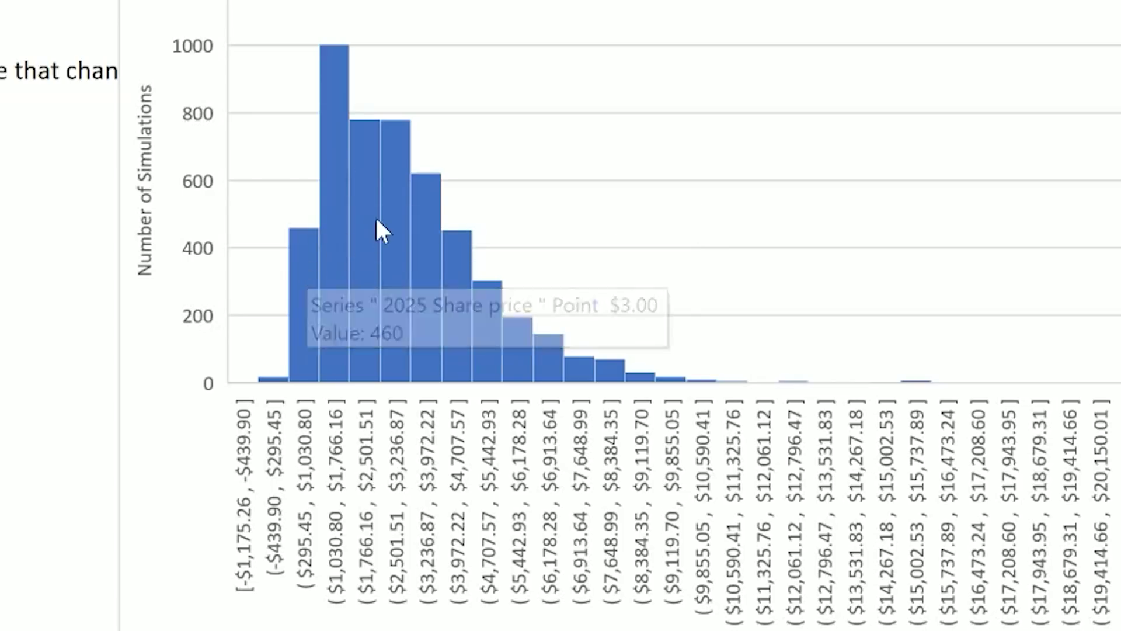
{"action": "mouse_move", "coordinate": [376, 219]}
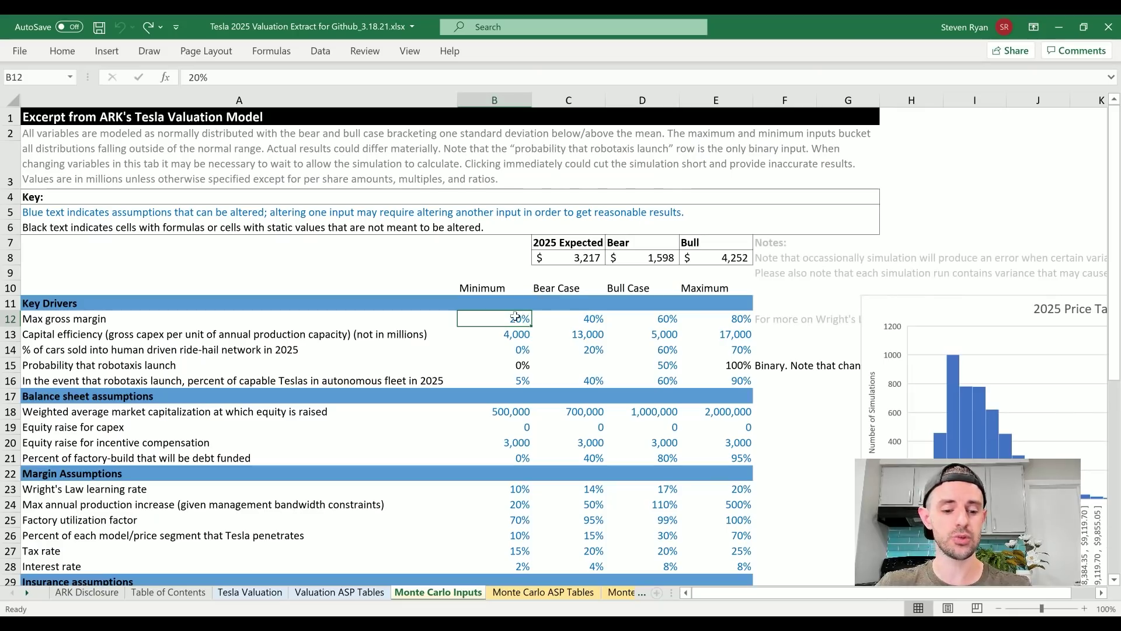
- Set max gross margin to 15% minimum, 65% bull, 85% maximum, and bull robotaxi launch probability to 80%
{"action": "type", "text": "15"}
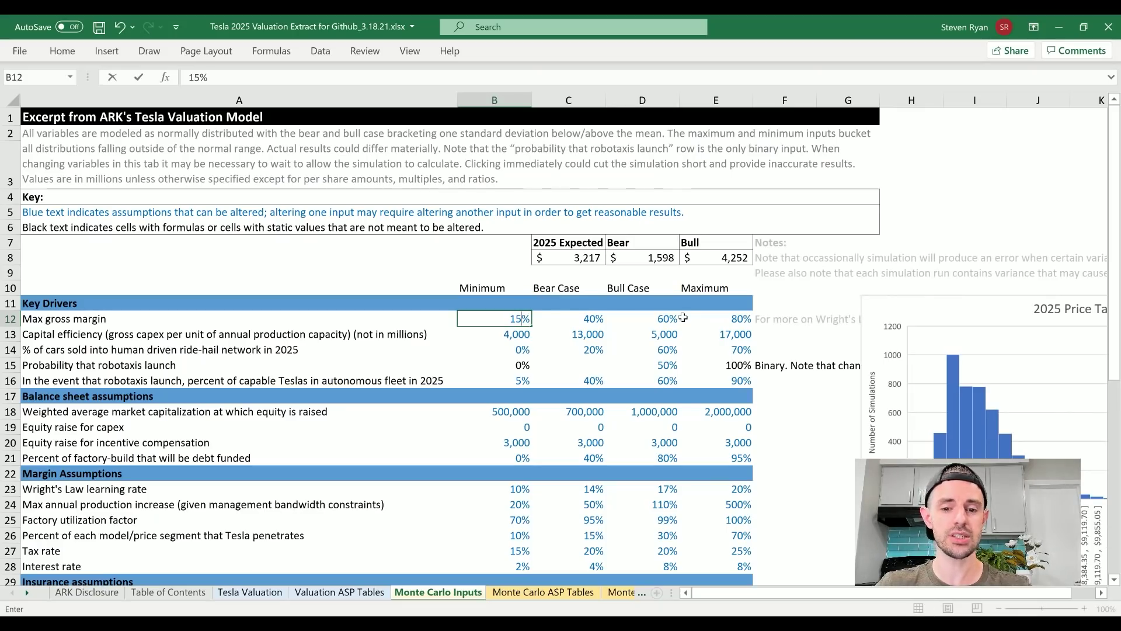
{"action": "left_click", "coordinate": [723, 318]}
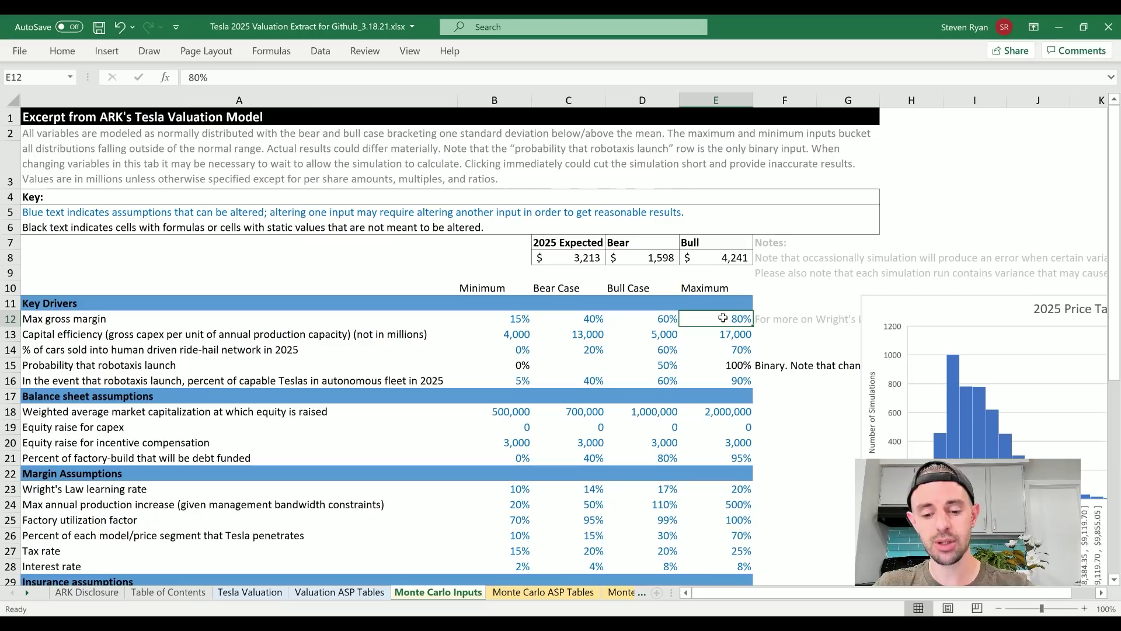
{"action": "type", "text": "85"}
{"action": "left_click", "coordinate": [674, 318]}
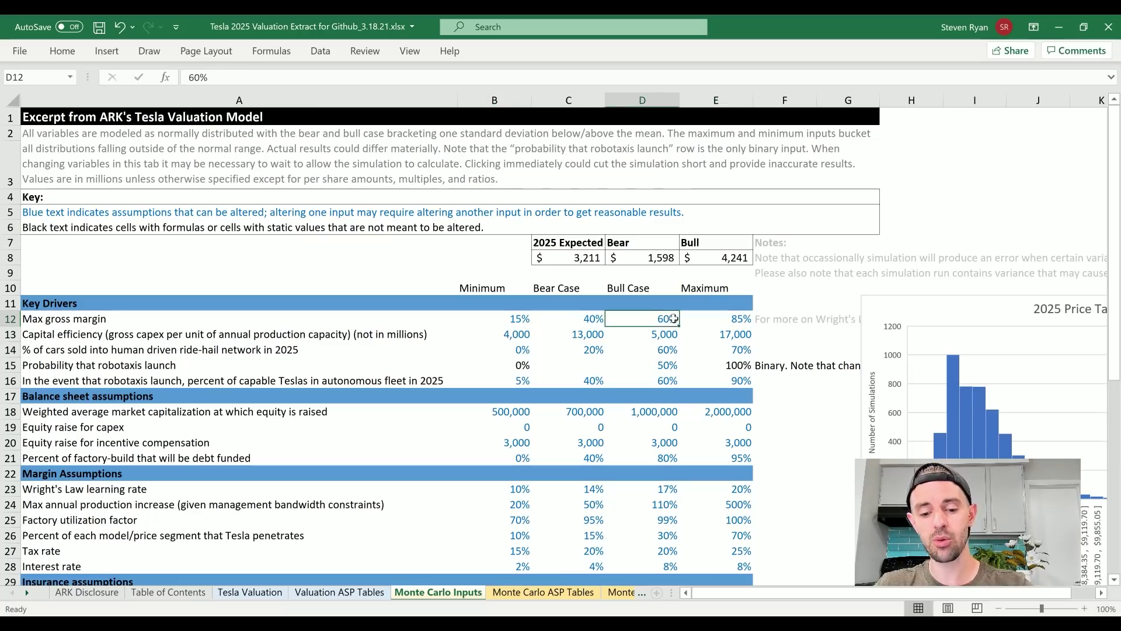
{"action": "type", "text": "65"}
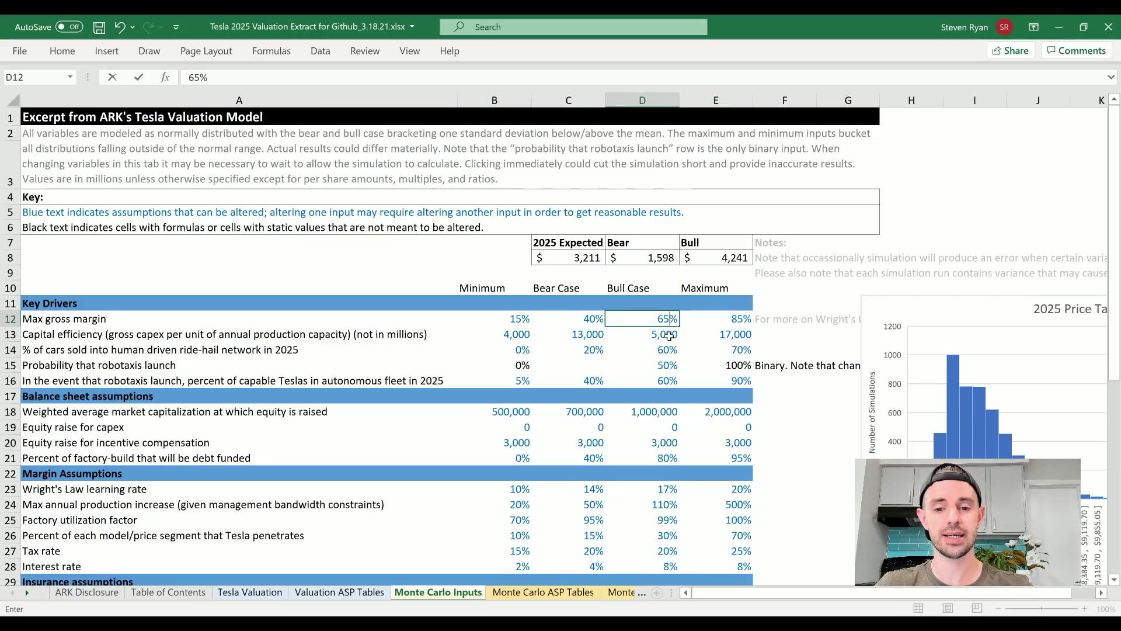
{"action": "key", "text": "Tab"}
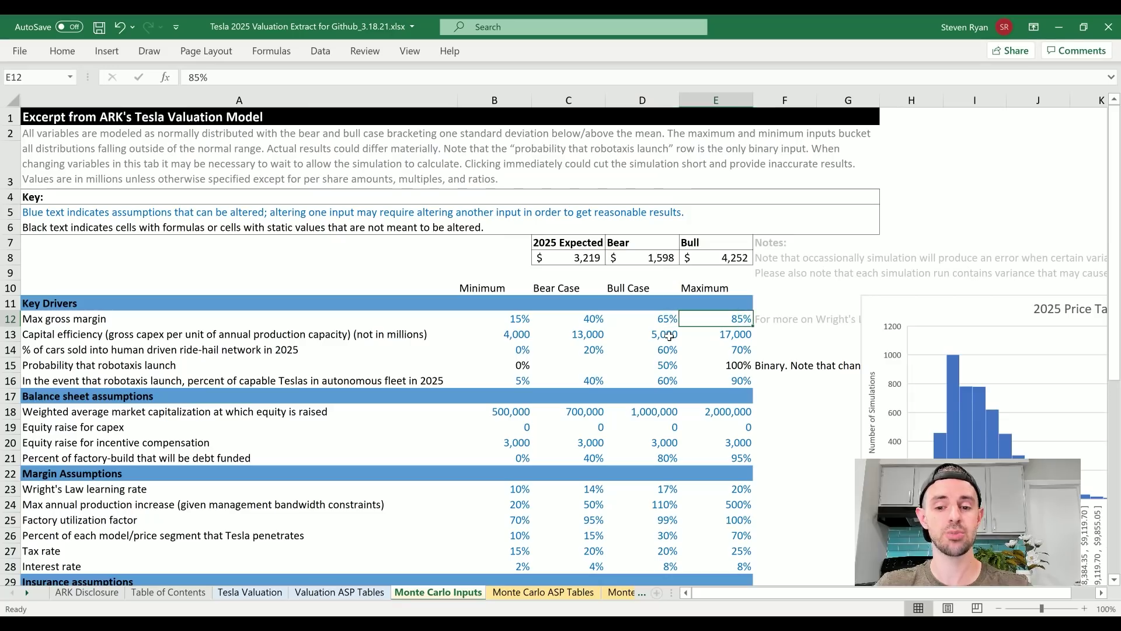
{"action": "left_click", "coordinate": [666, 367]}
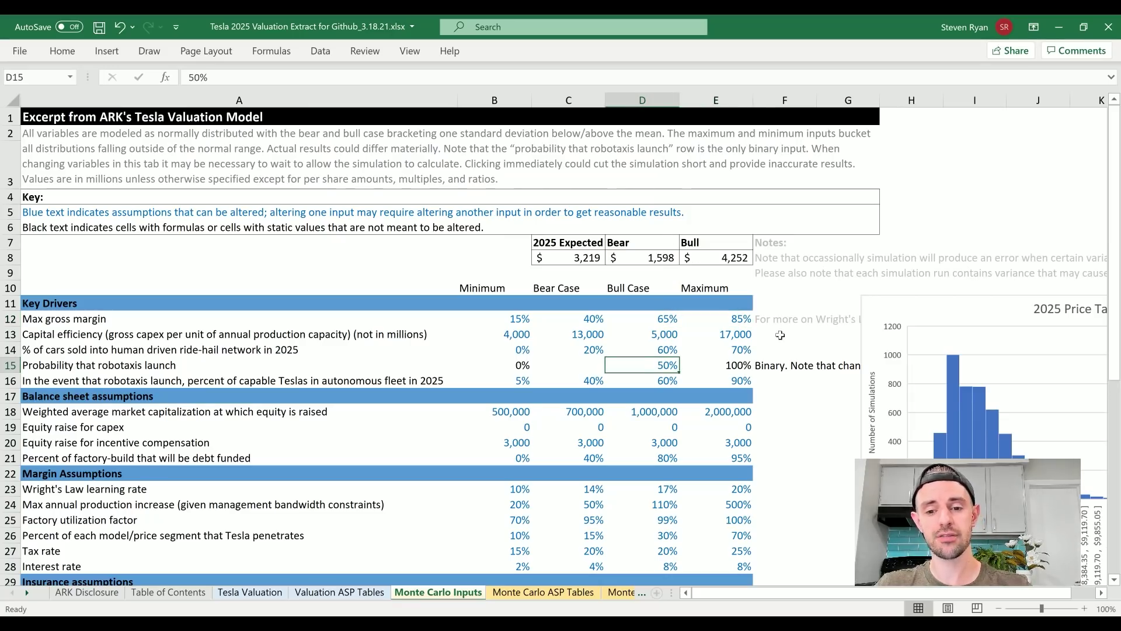
{"action": "type", "text": "8"}
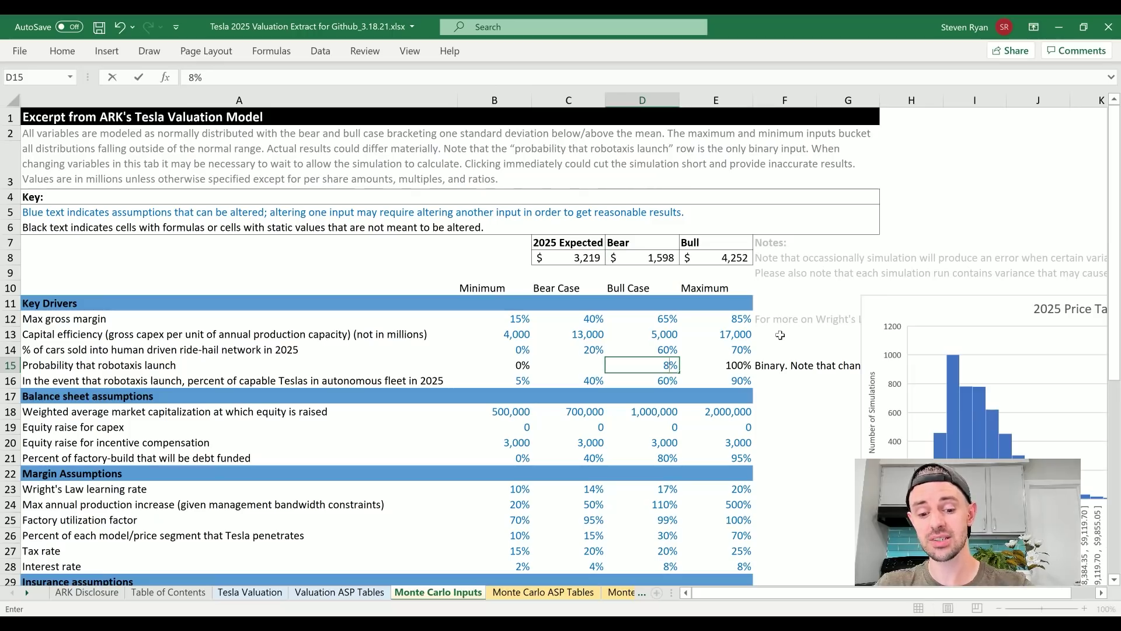
{"action": "type", "text": "0"}
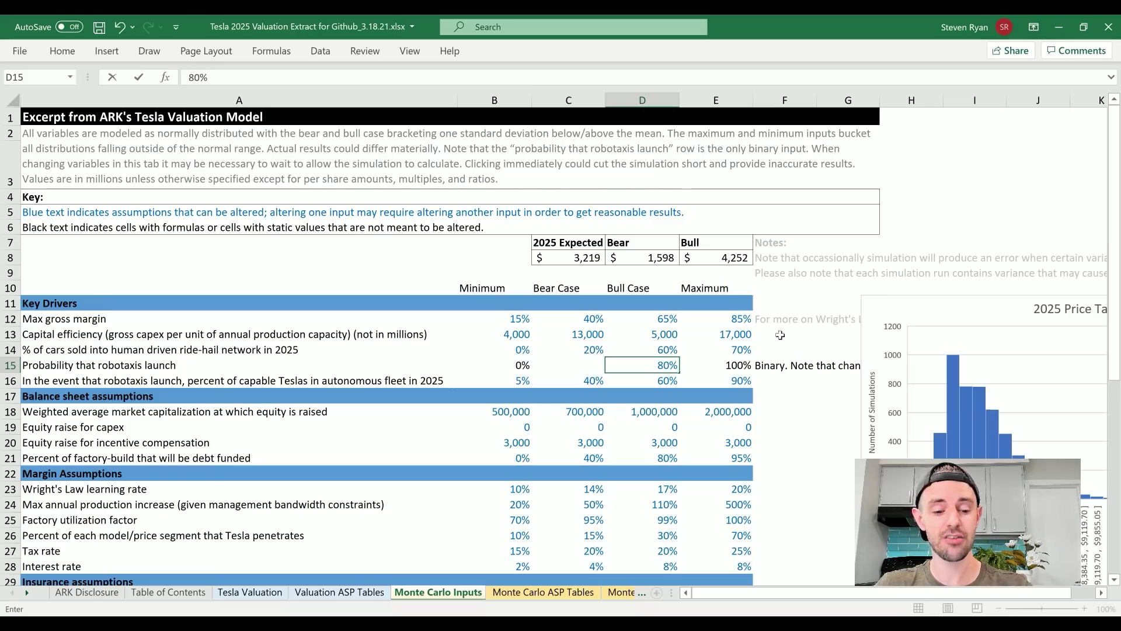
- Set max annual production increase to 25% minimum, 125% bull and 150% maximum, then select the bull insured-car share
{"action": "key", "text": "Return"}
{"action": "key", "text": "Left"}
{"action": "key", "text": "Left"}
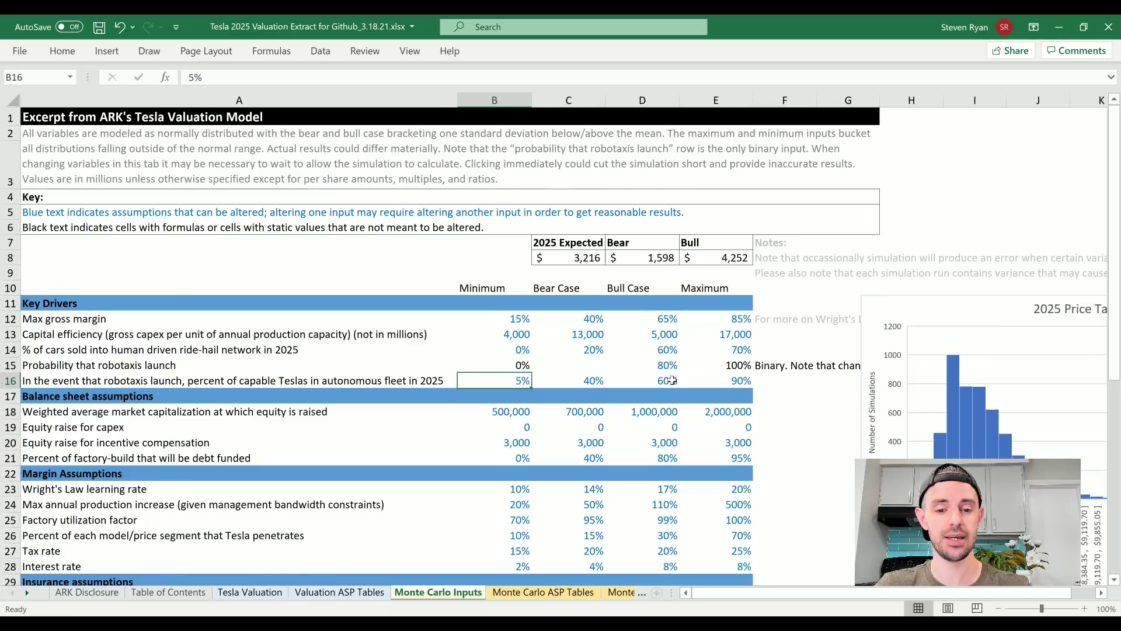
{"action": "scroll", "coordinate": [672, 380], "scroll_direction": "down", "scroll_amount": 1}
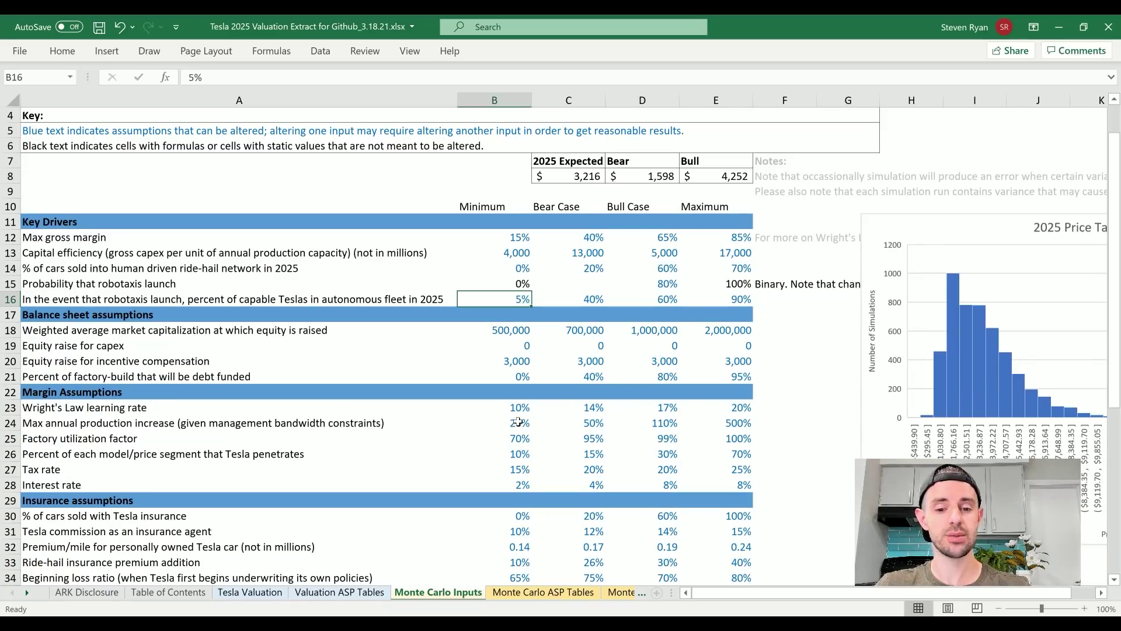
{"action": "left_click", "coordinate": [519, 422]}
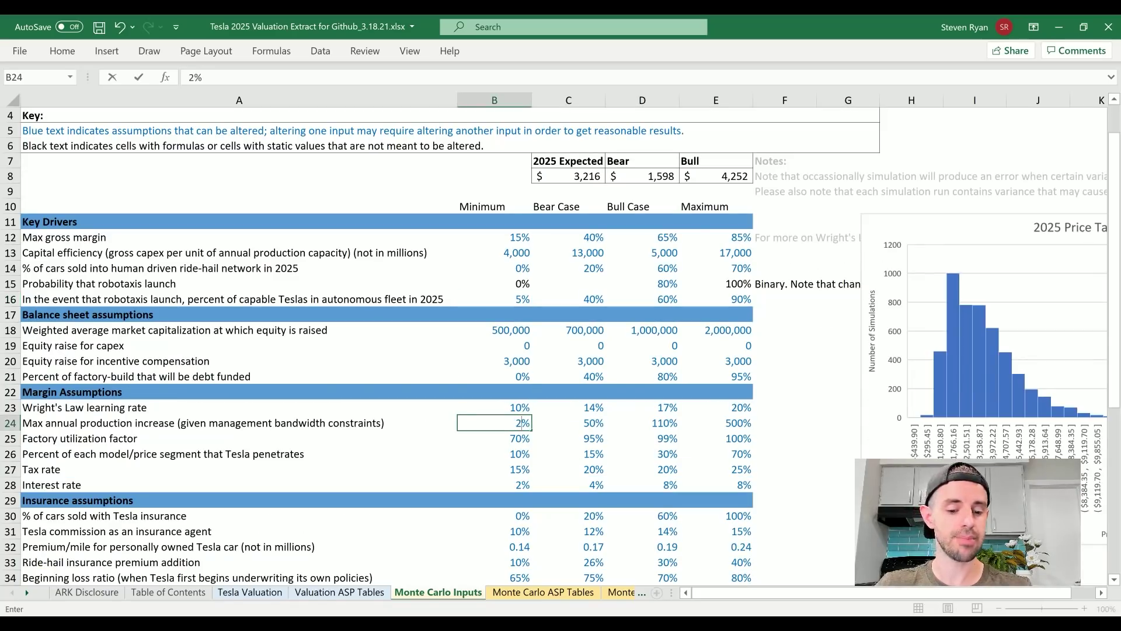
{"action": "left_click", "coordinate": [596, 422]}
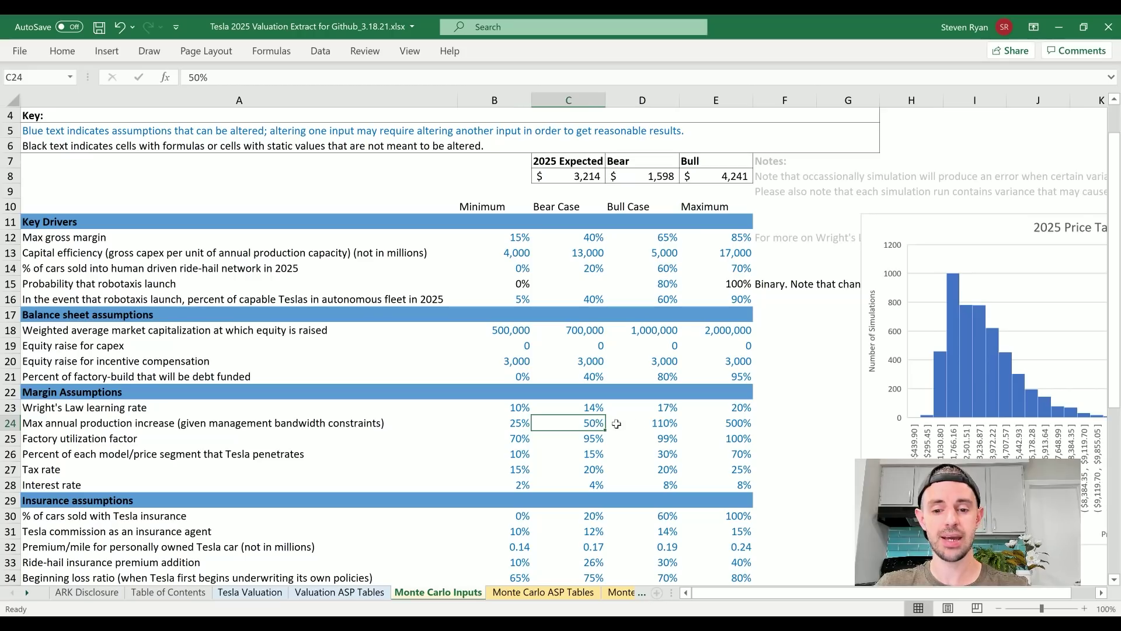
{"action": "left_click", "coordinate": [670, 423]}
{"action": "type", "text": "125"}
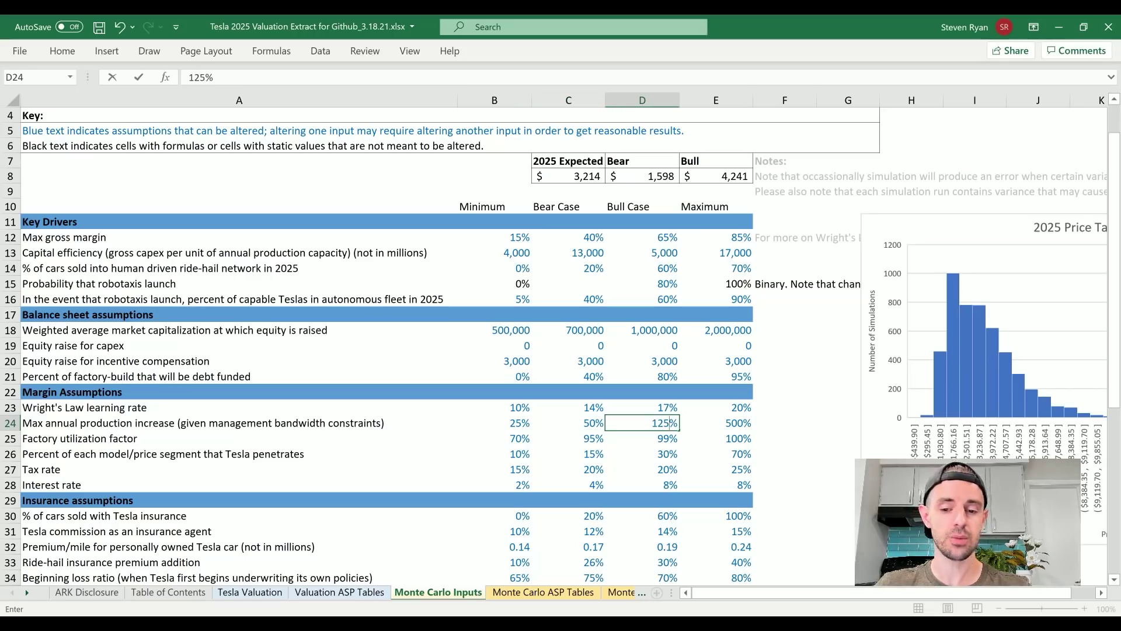
{"action": "left_click", "coordinate": [723, 423]}
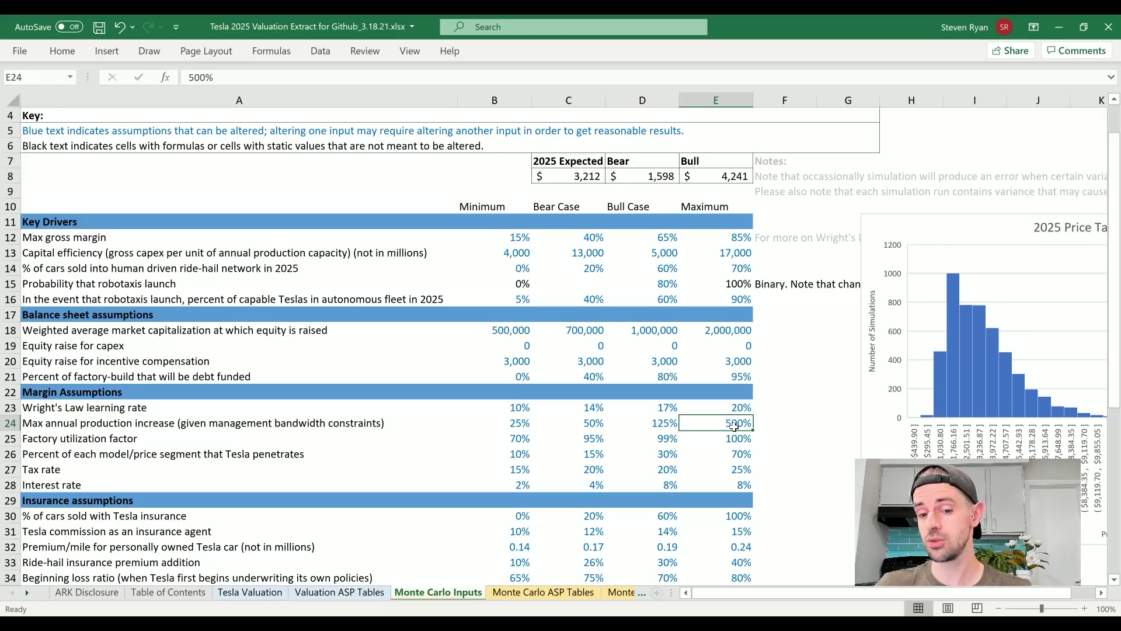
{"action": "type", "text": "150"}
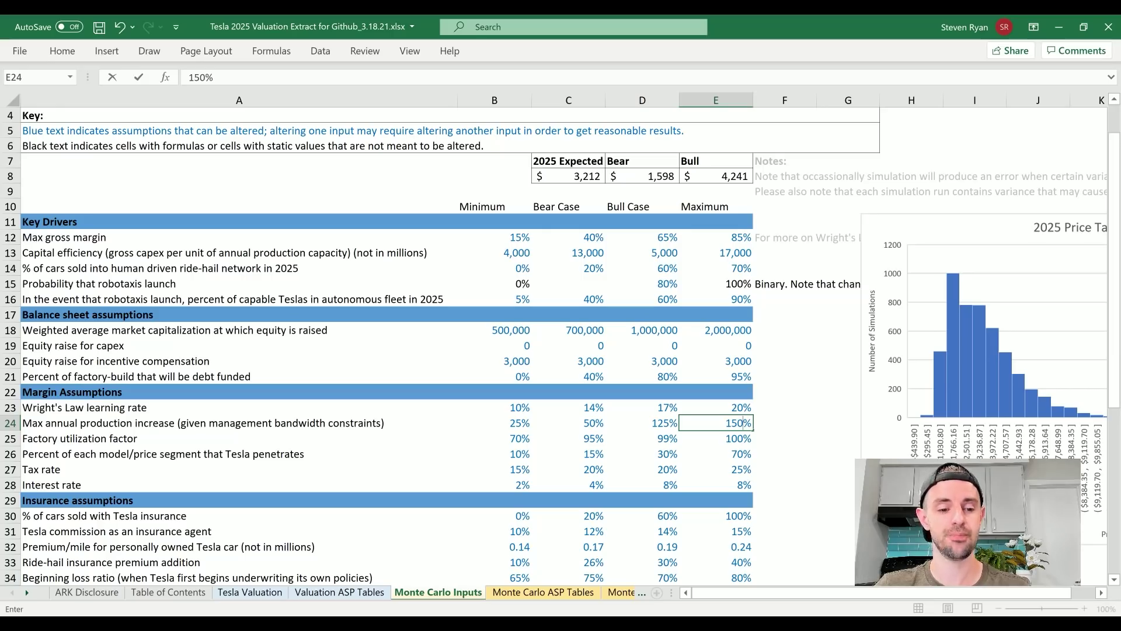
{"action": "key", "text": "Return"}
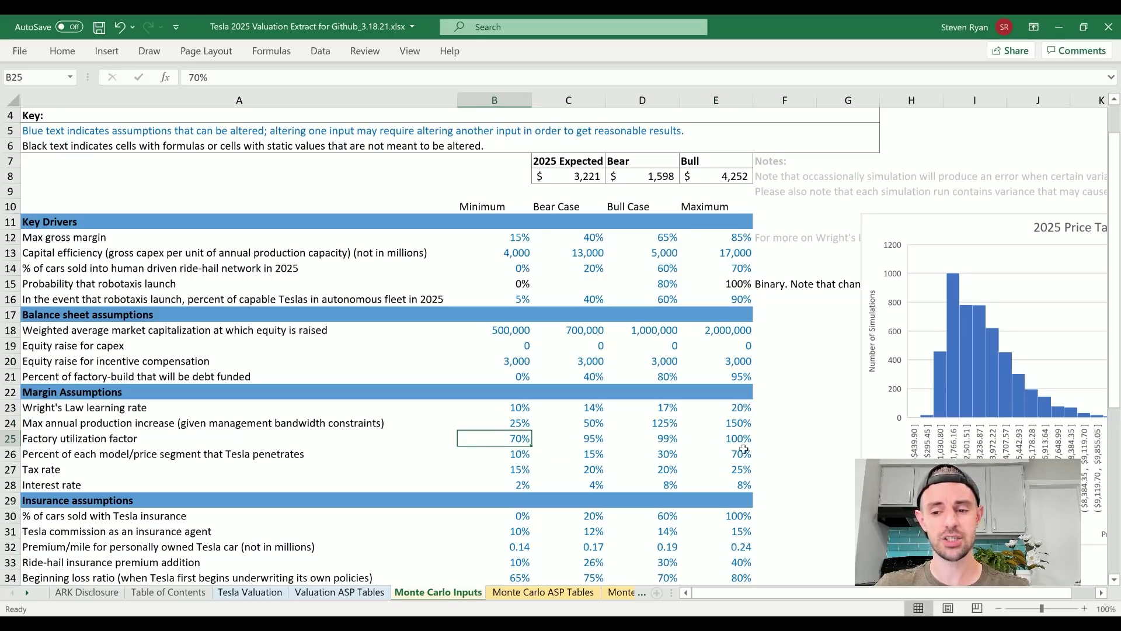
{"action": "scroll", "coordinate": [644, 427], "scroll_direction": "down", "scroll_amount": 1}
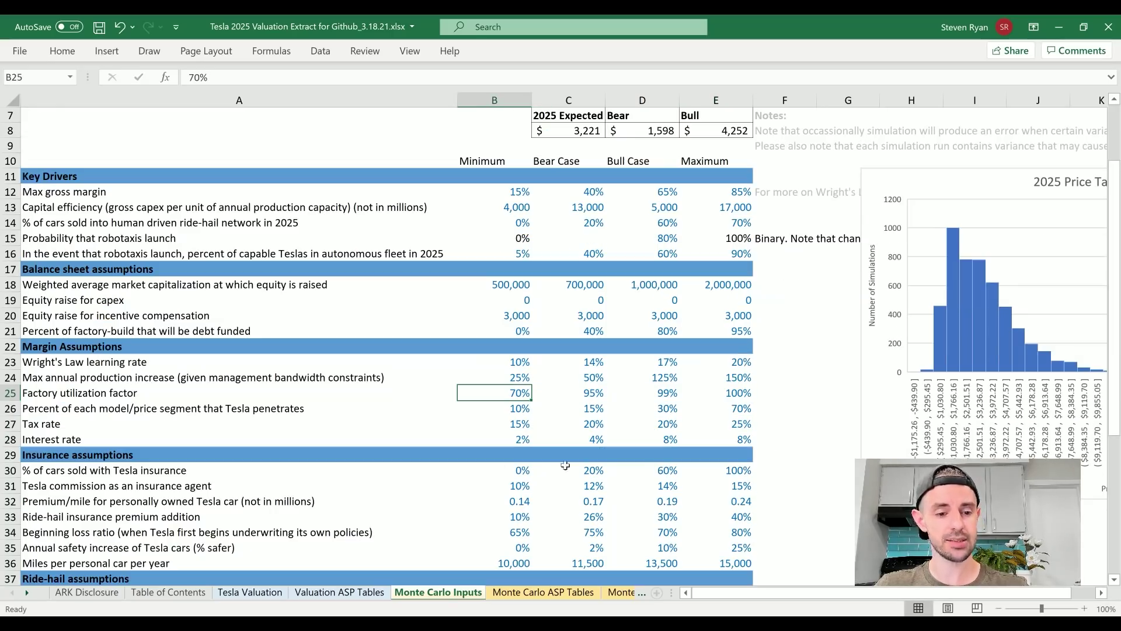
{"action": "left_click", "coordinate": [667, 470]}
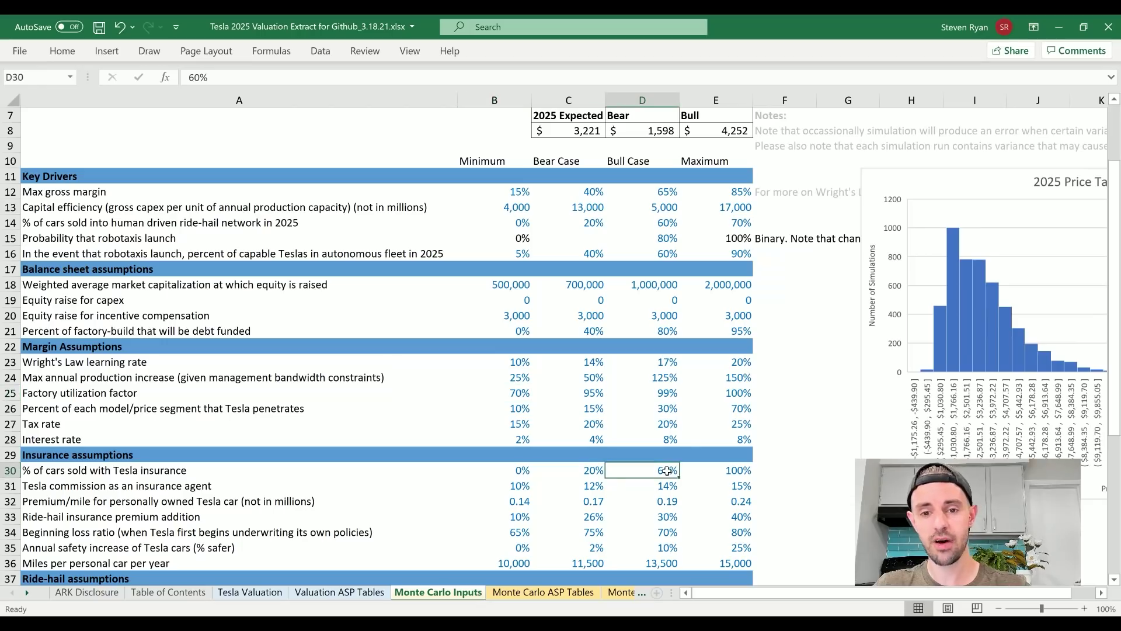
- Set the bear and bull case ride-hail miles to 0
{"action": "type", "text": "80"}
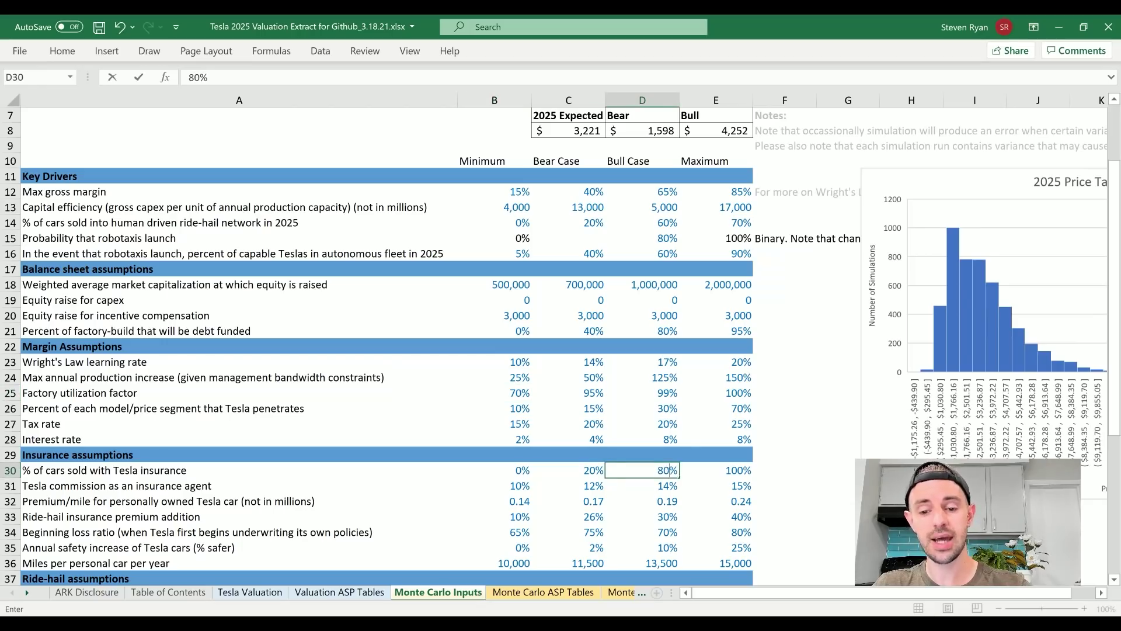
{"action": "scroll", "coordinate": [591, 506], "scroll_direction": "down", "scroll_amount": 2}
{"action": "left_click", "coordinate": [591, 506]}
{"action": "type", "text": "0"}
{"action": "key", "text": "Tab"}
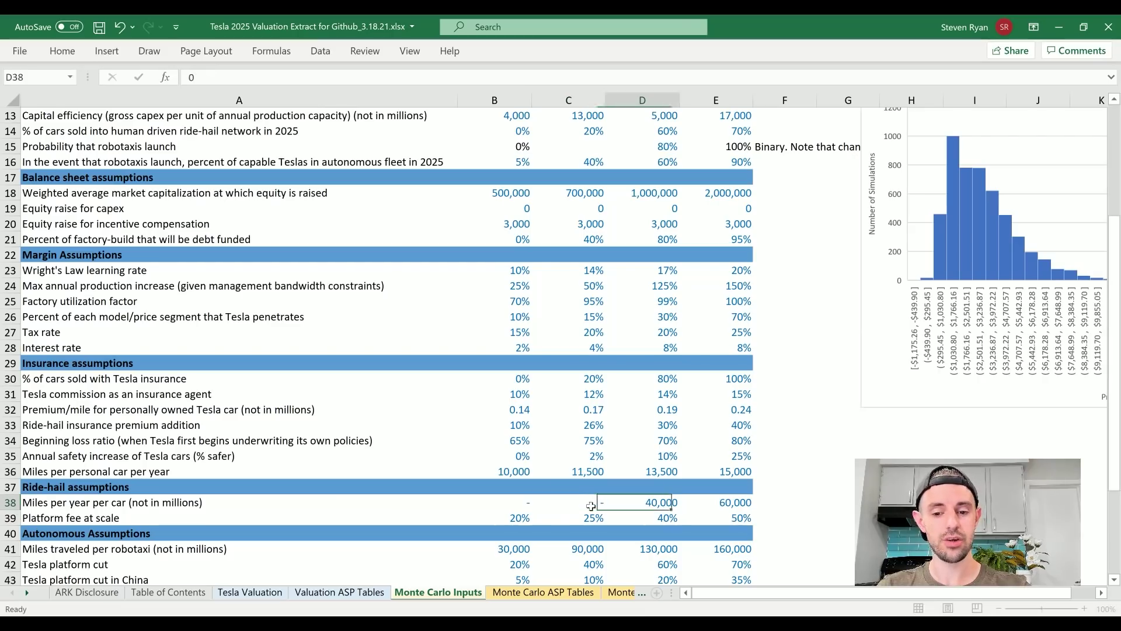
{"action": "type", "text": "0"}
{"action": "key", "text": "ctrl+Return"}
- Zero the platform fee across the bull, bear and minimum cases
{"action": "key", "text": "Left"}
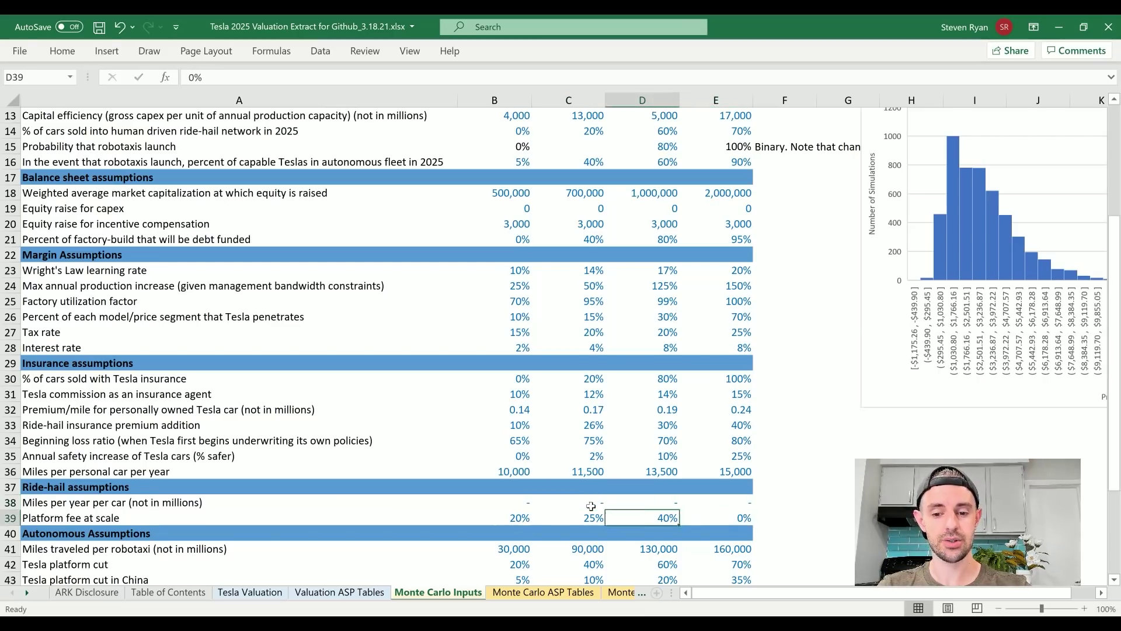
{"action": "type", "text": "0"}
{"action": "key", "text": "Left"}
{"action": "type", "text": "0"}
{"action": "key", "text": "Left"}
{"action": "type", "text": "0"}
{"action": "key", "text": "Left"}
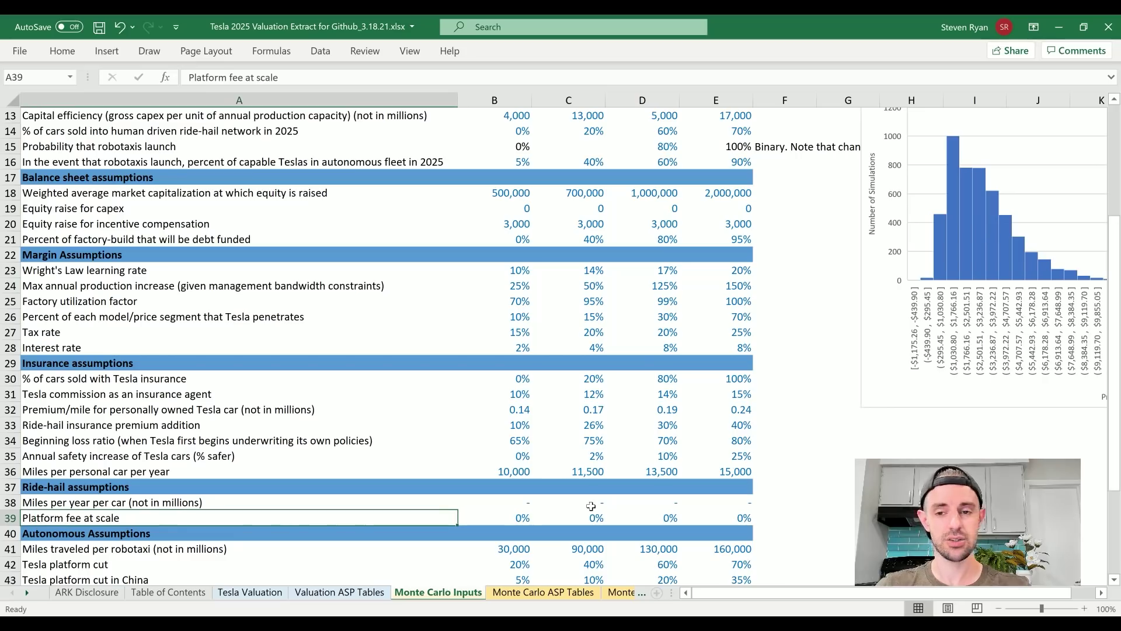
- Set robotaxi miles to 10,000 minimum, 110,000 bull and 130,000 maximum, with an 80% maximum platform cut
{"action": "scroll", "coordinate": [640, 446], "scroll_direction": "down", "scroll_amount": 3}
{"action": "left_click", "coordinate": [512, 407]}
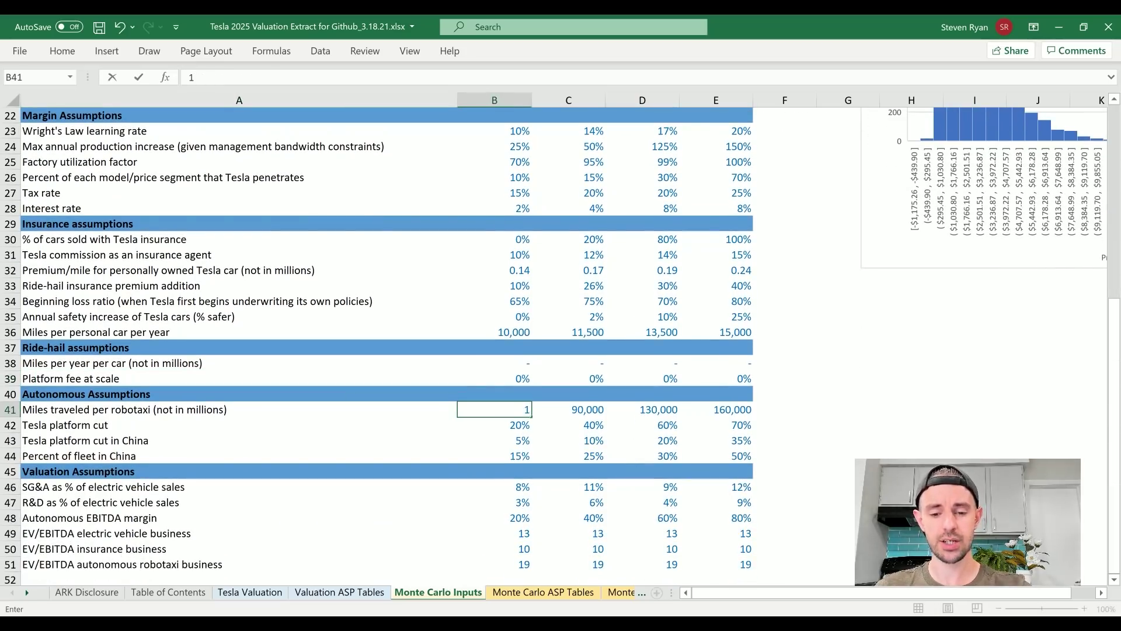
{"action": "type", "text": "10000"}
{"action": "left_click", "coordinate": [567, 405]}
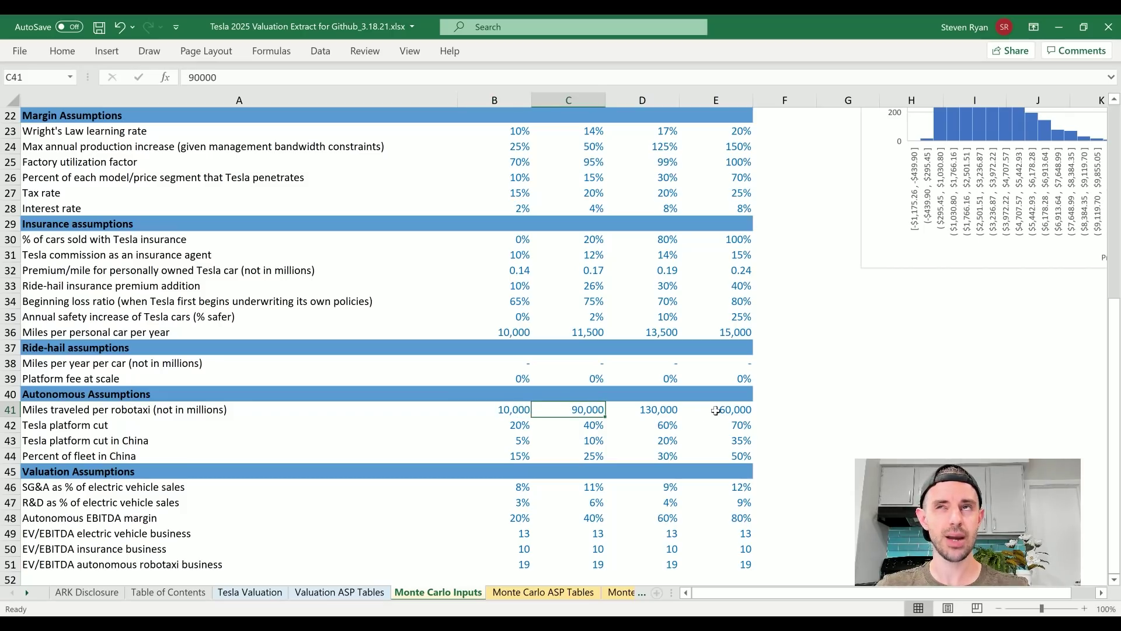
{"action": "left_click", "coordinate": [716, 410]}
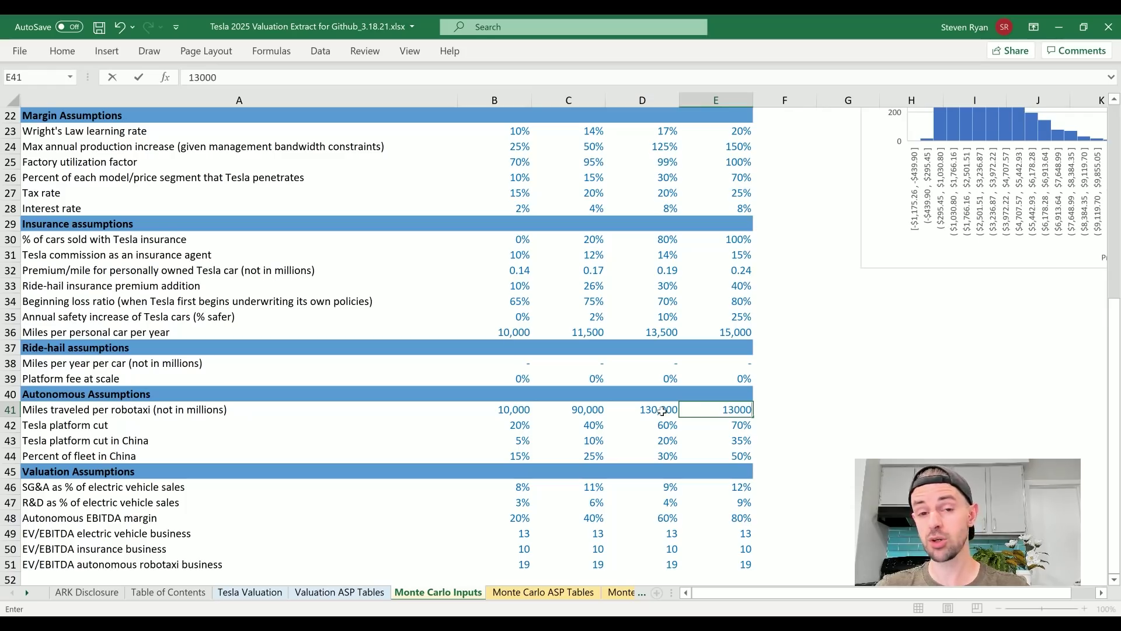
{"action": "type", "text": "130000"}
{"action": "key", "text": "Return"}
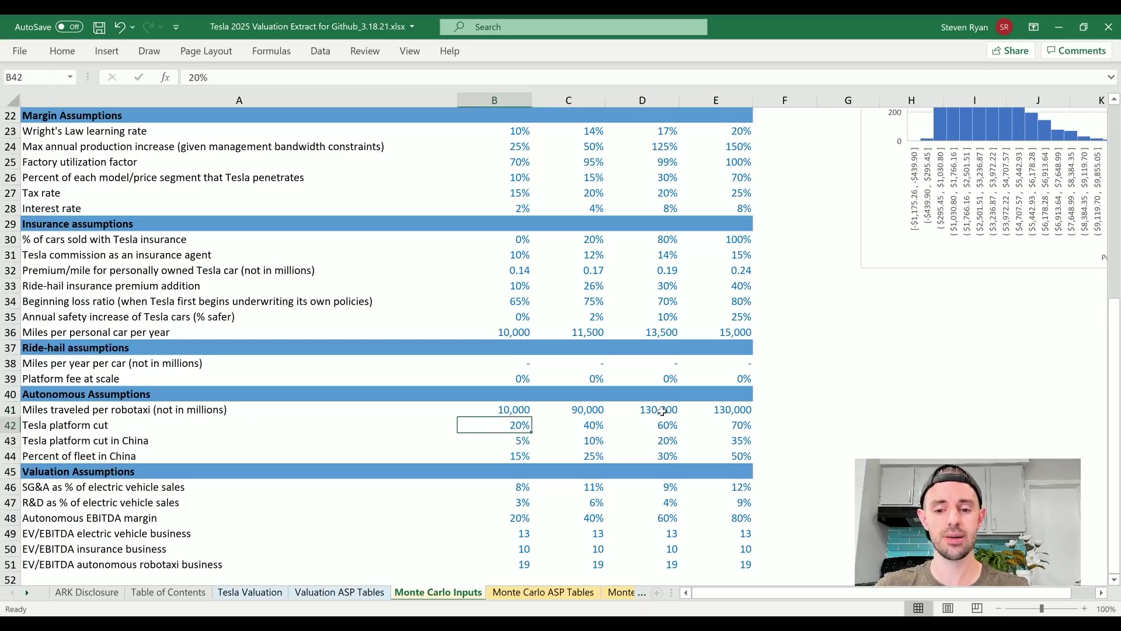
{"action": "left_click", "coordinate": [661, 411]}
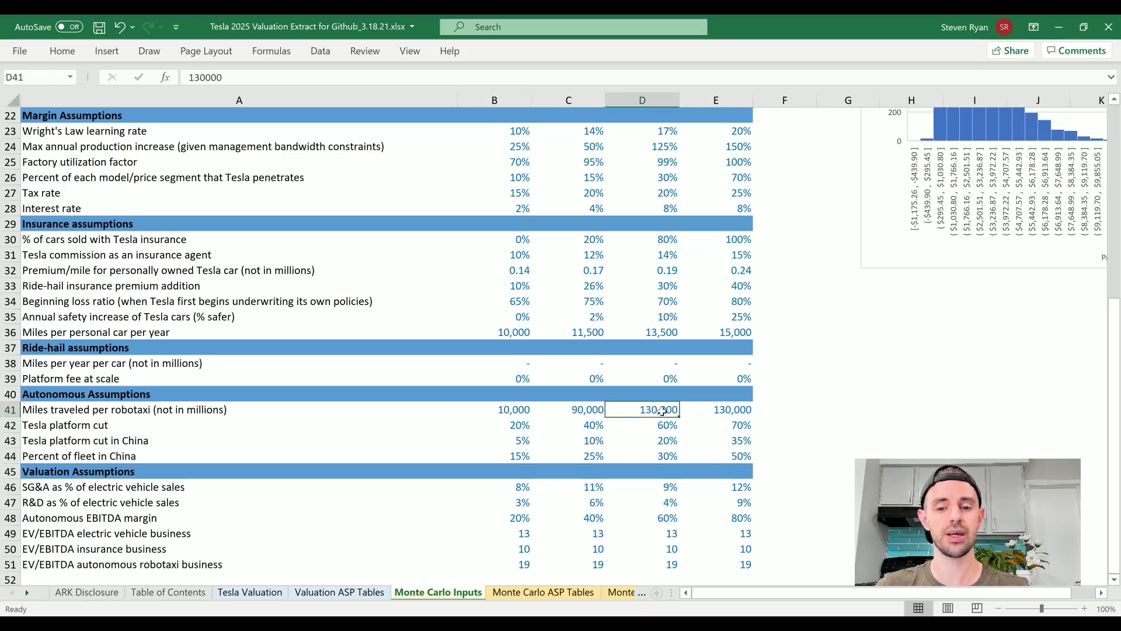
{"action": "type", "text": "110000"}
{"action": "left_click", "coordinate": [735, 411]}
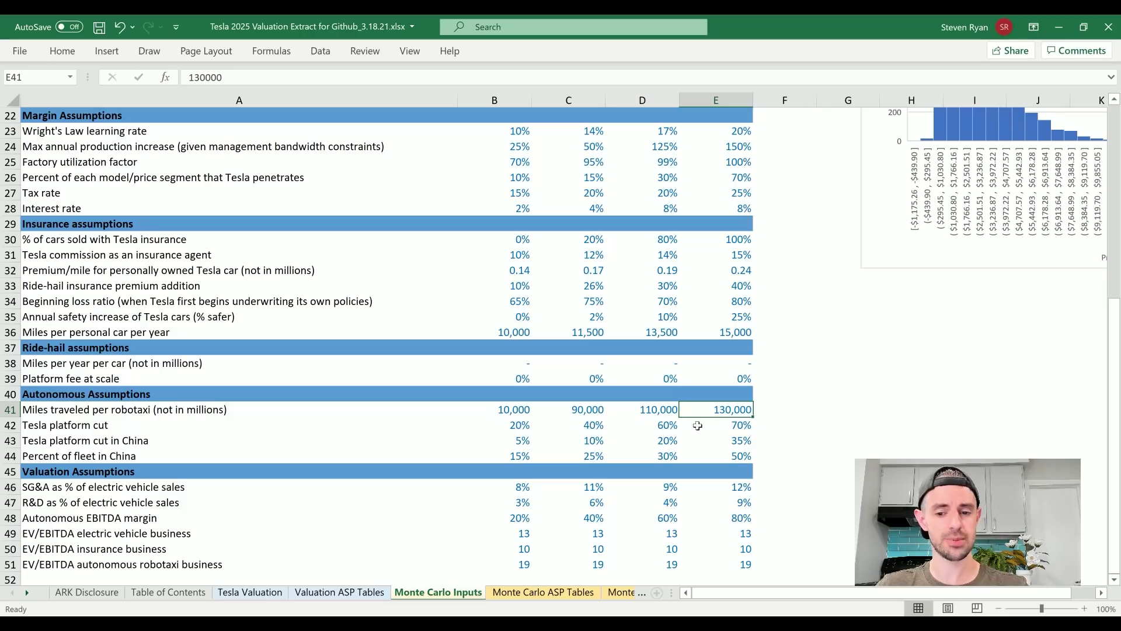
{"action": "left_click", "coordinate": [664, 424]}
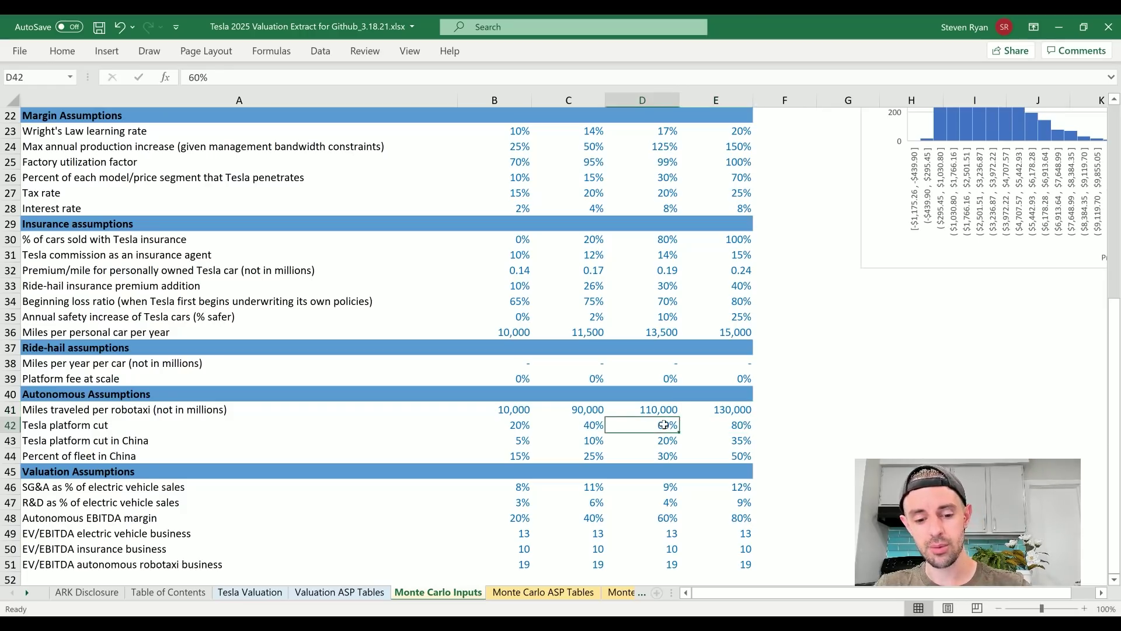